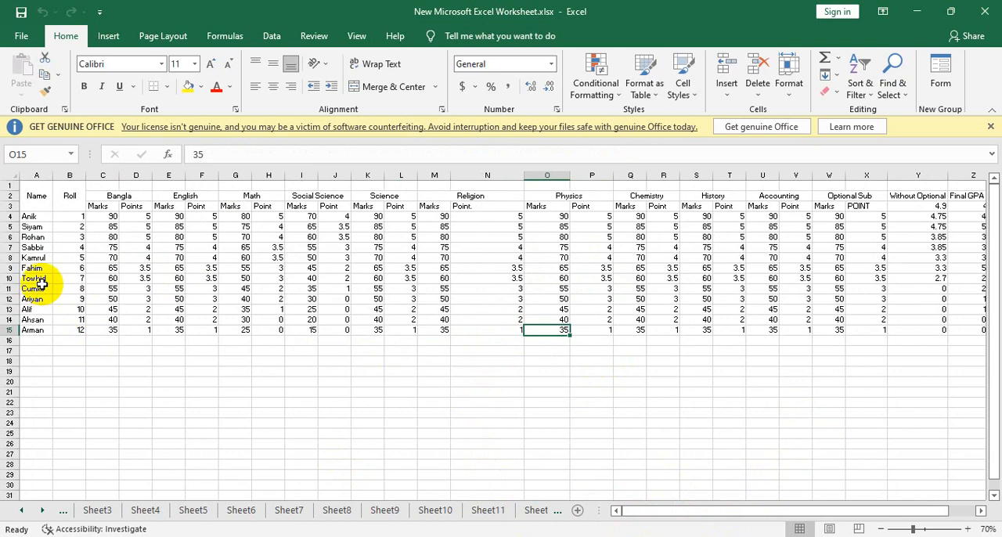
click(31, 279)
click(97, 268)
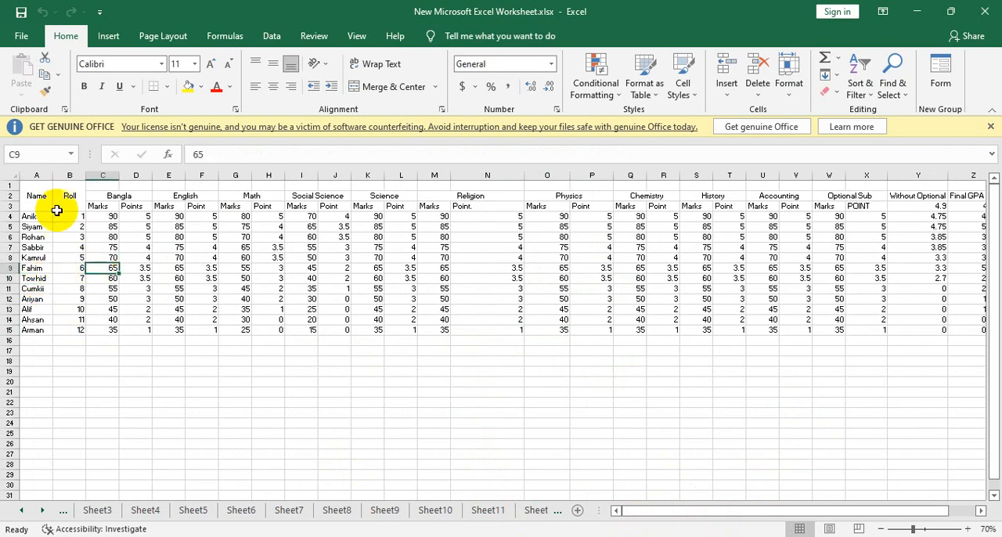
click(78, 282)
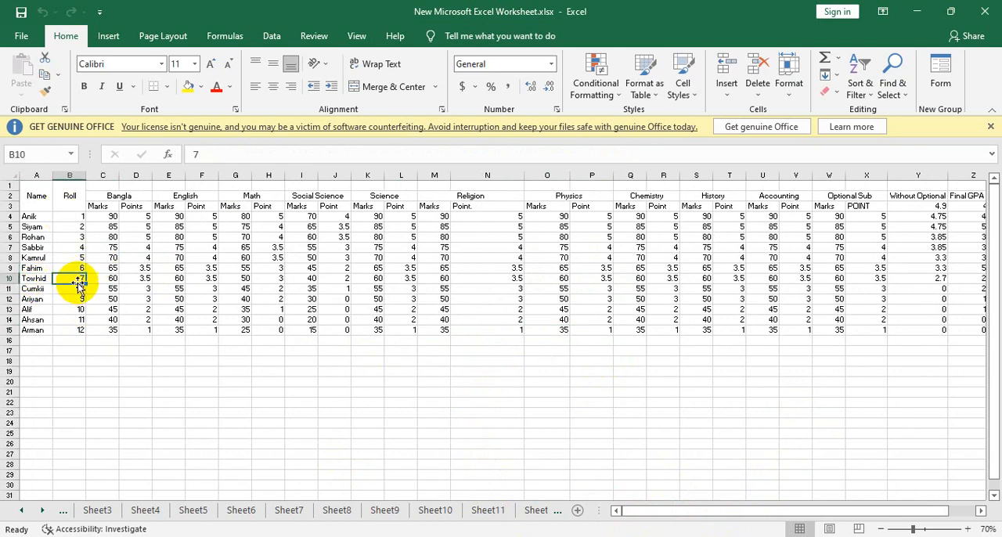
click(198, 268)
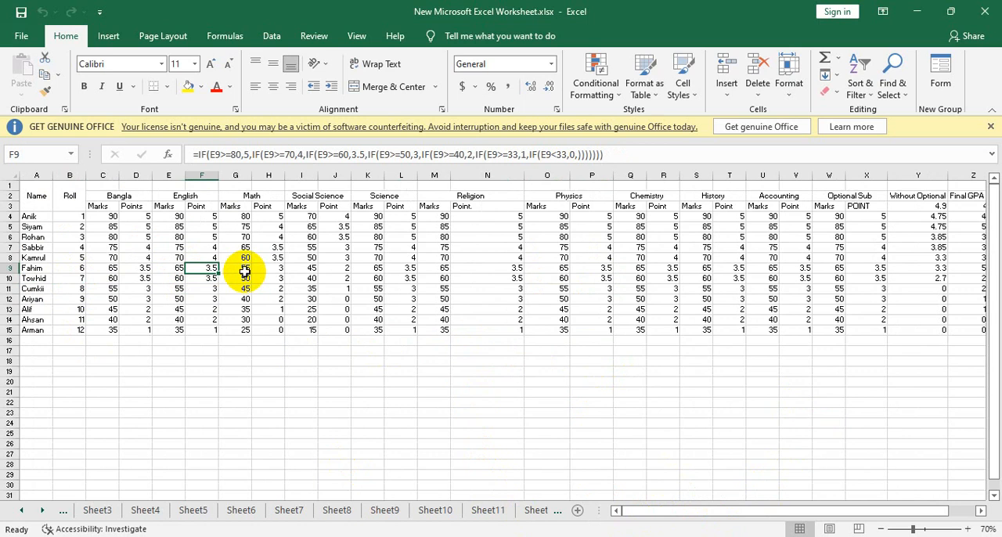
click(343, 267)
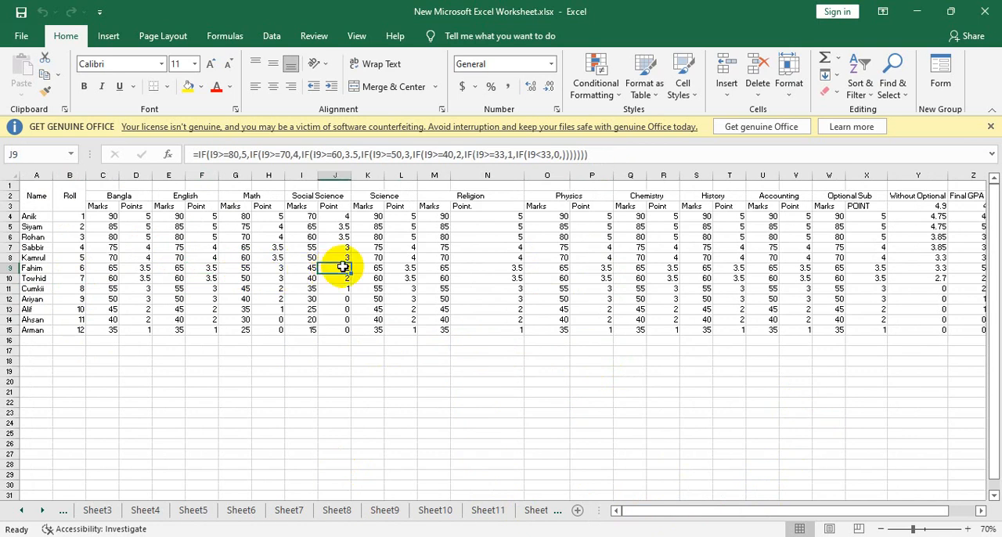
click(428, 259)
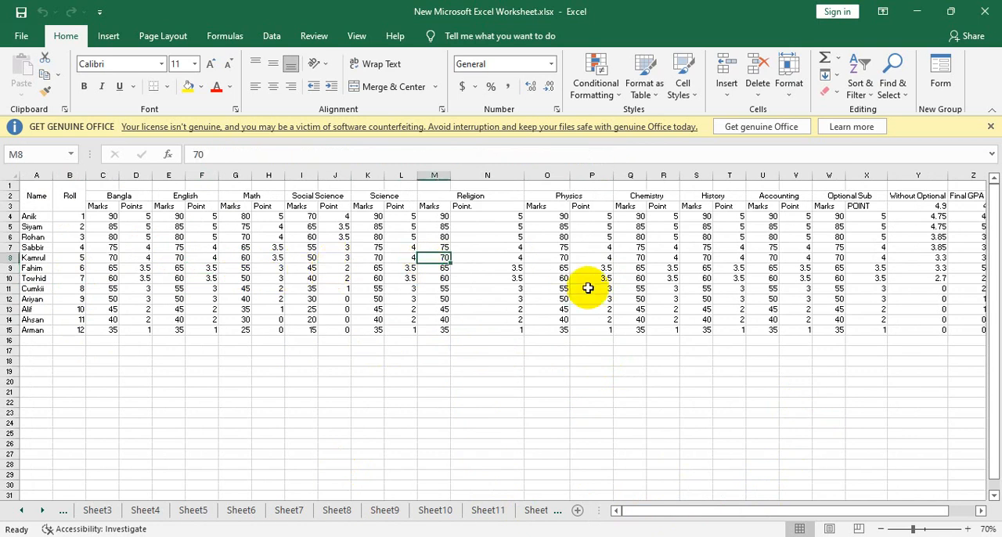
click(196, 299)
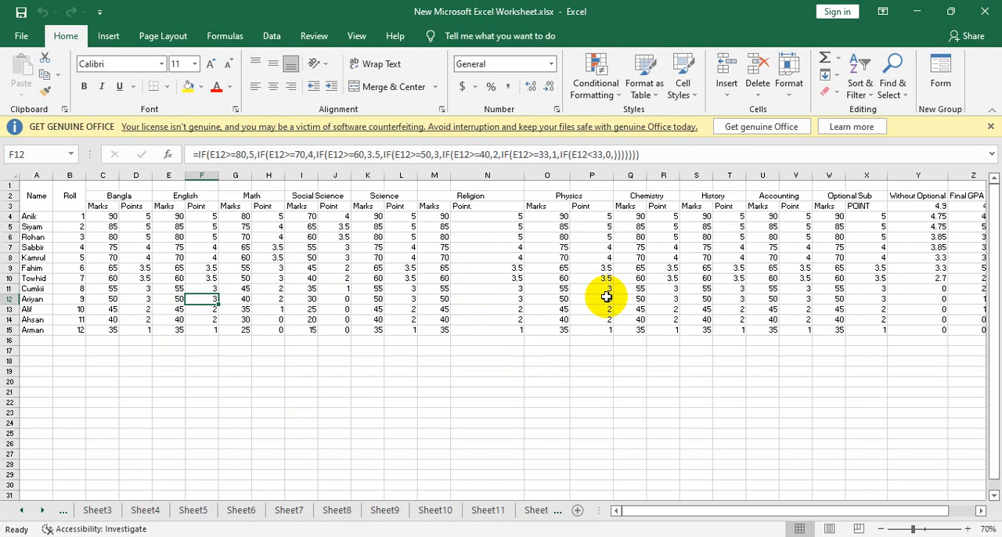
key(ctrl+f)
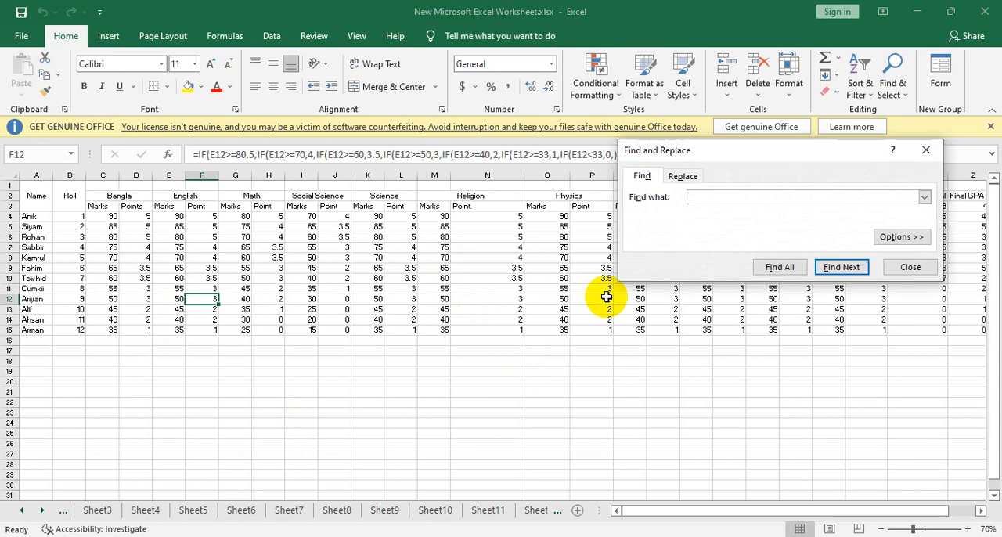
drag(766, 146, 689, 157)
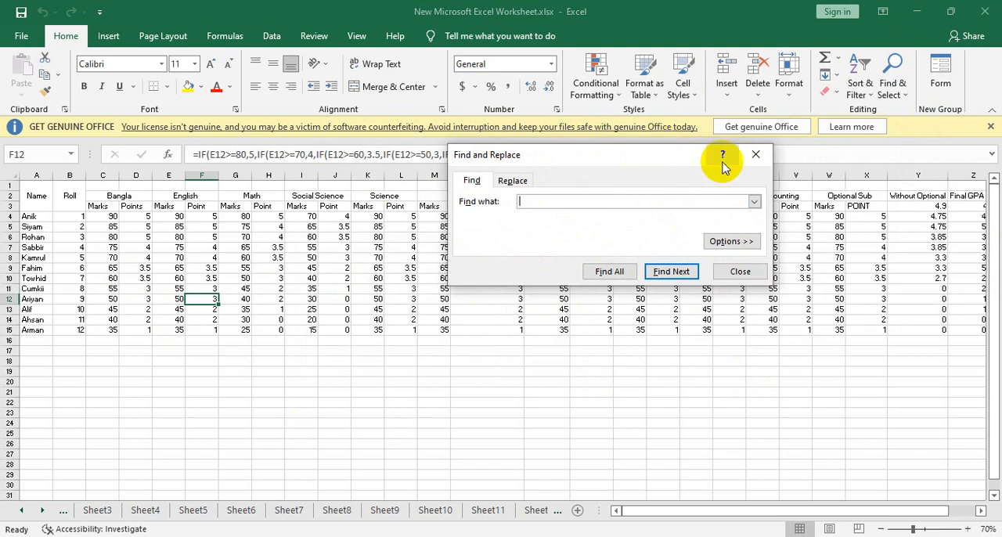
click(755, 153)
click(891, 95)
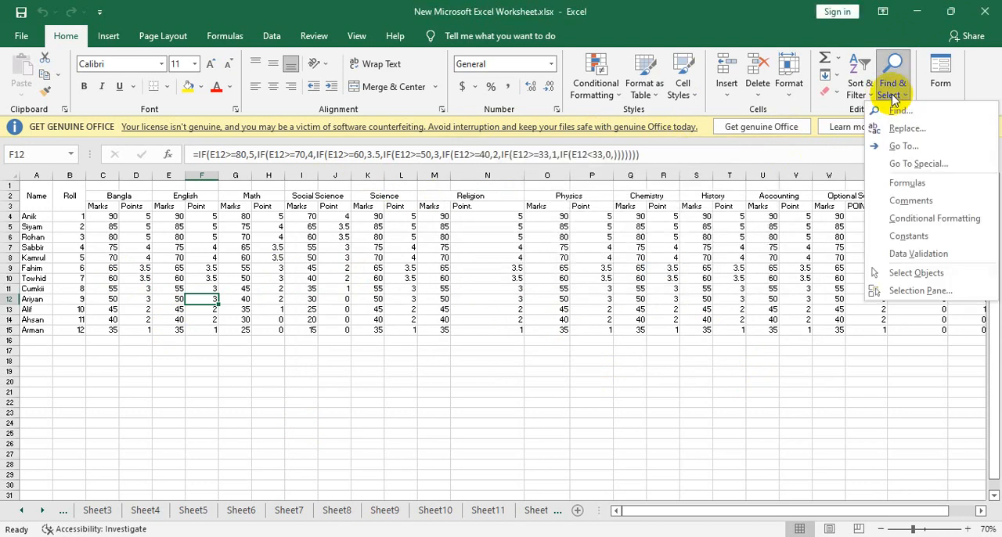
click(908, 111)
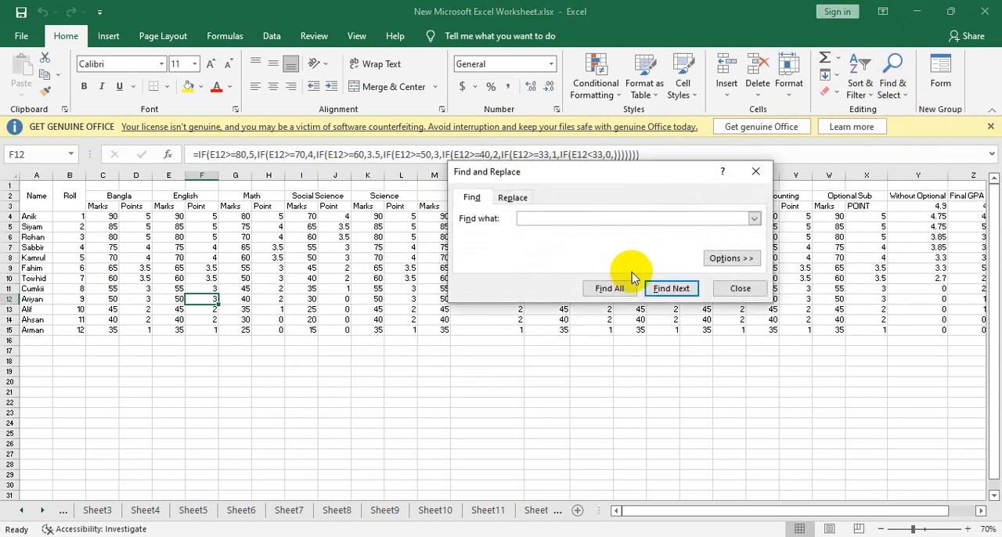
click(762, 168)
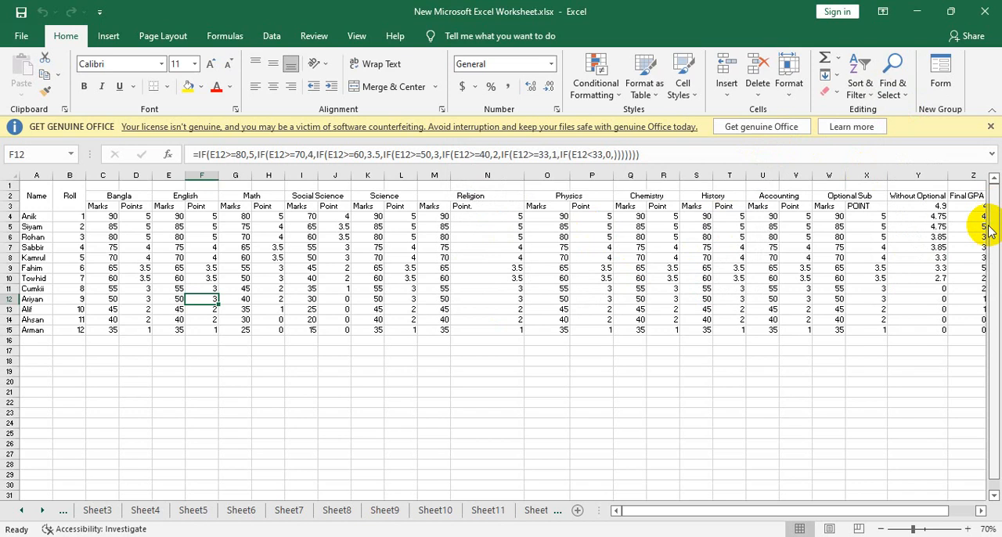
- Search the marks sheet for the name of the student with roll 7
key(ctrl+f)
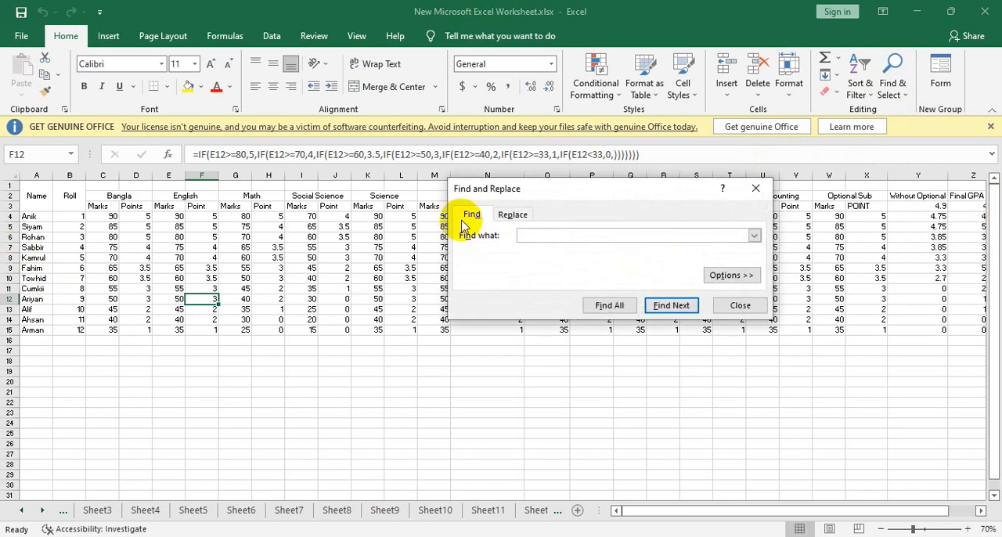
text(Towdi)
key(BackSpace)
text(hid)
key(Return)
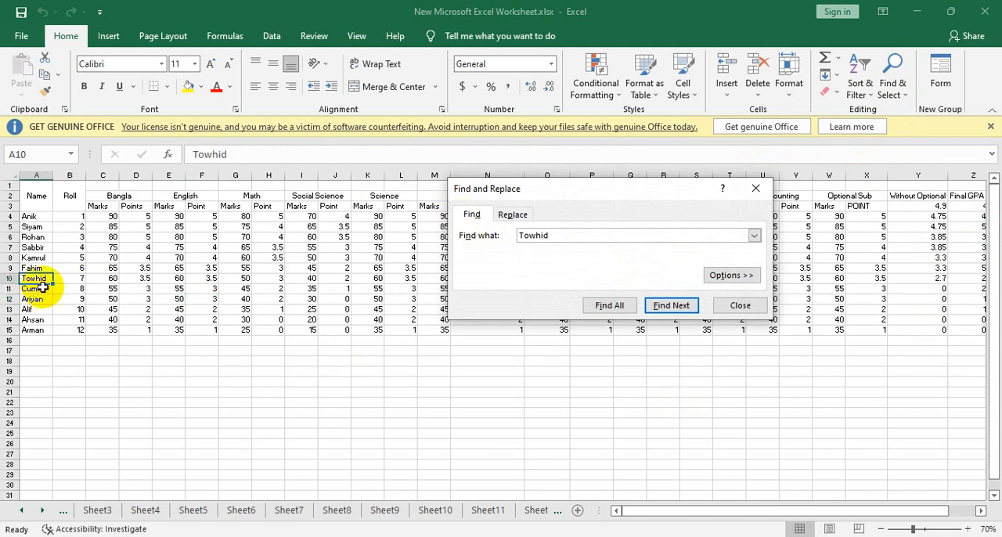
- Search for the first name of the student with roll 1 and review the list of previous search terms
scroll(41, 293, up, 3)
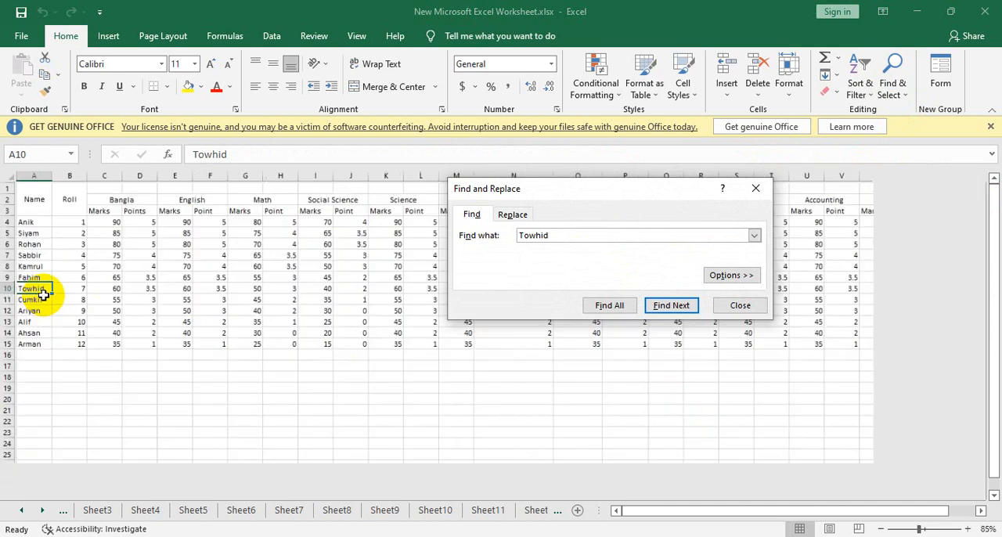
click(584, 237)
text(Anik)
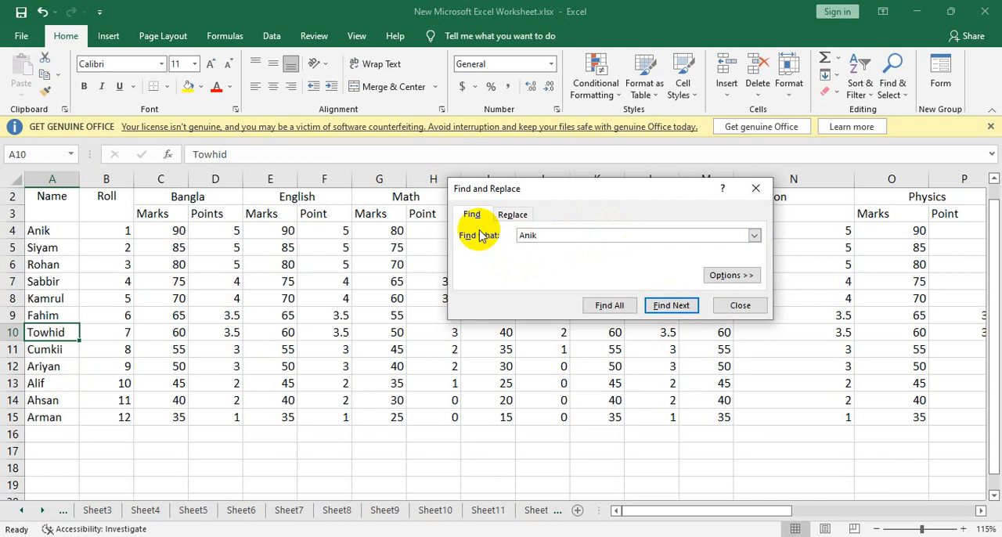
key(Return)
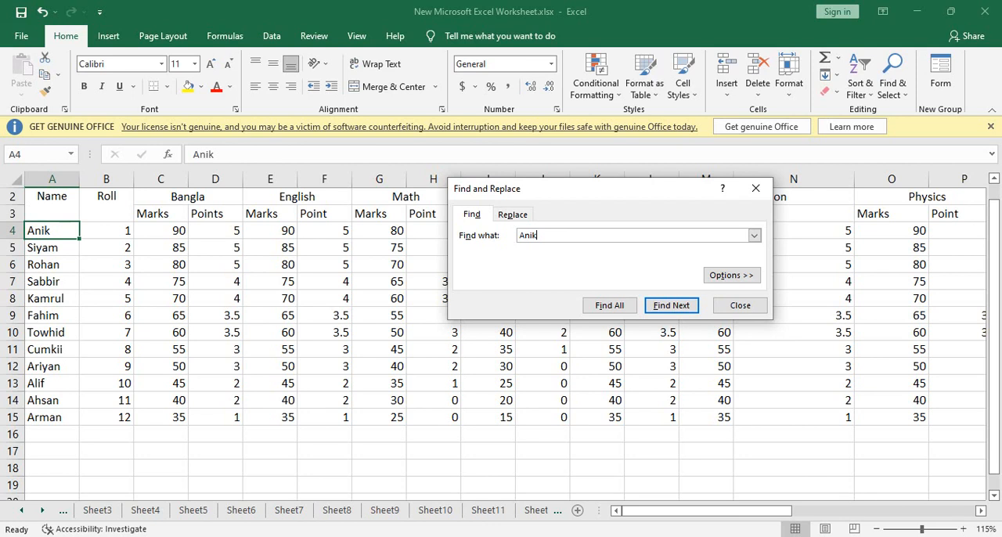
click(755, 236)
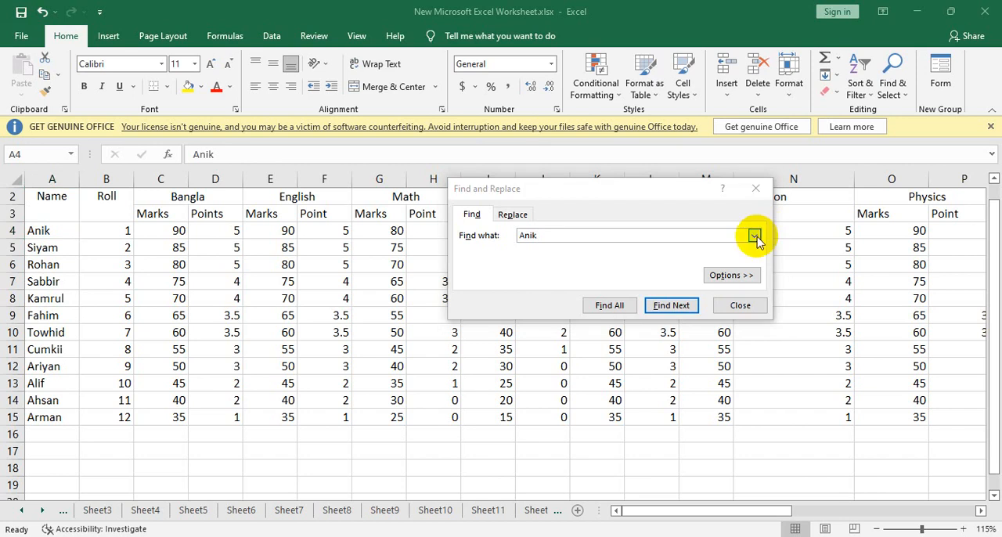
click(476, 266)
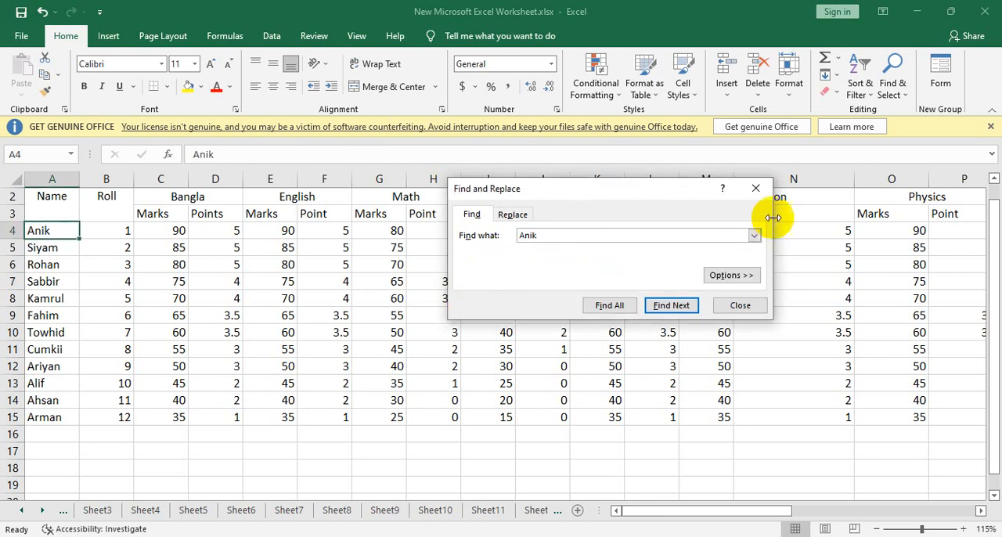
click(754, 236)
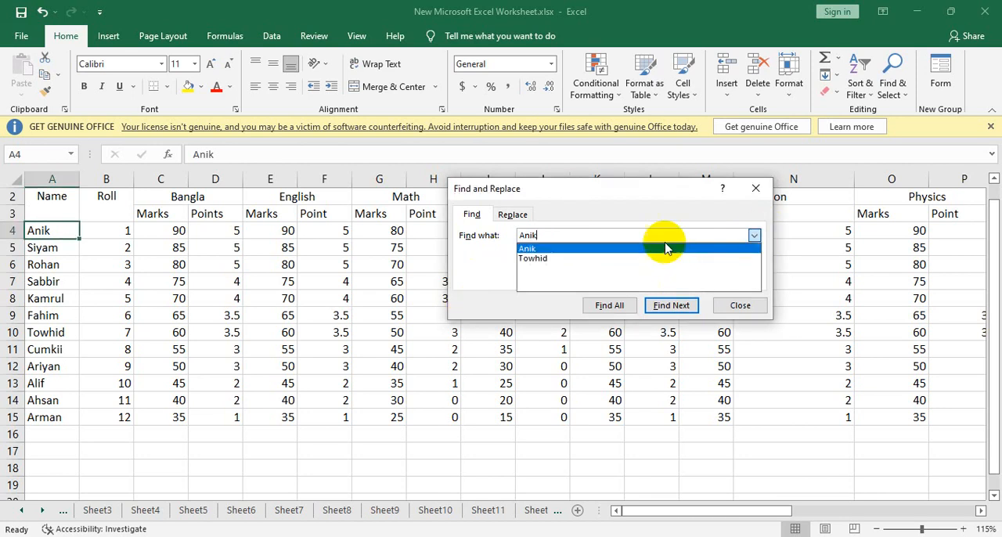
click(476, 274)
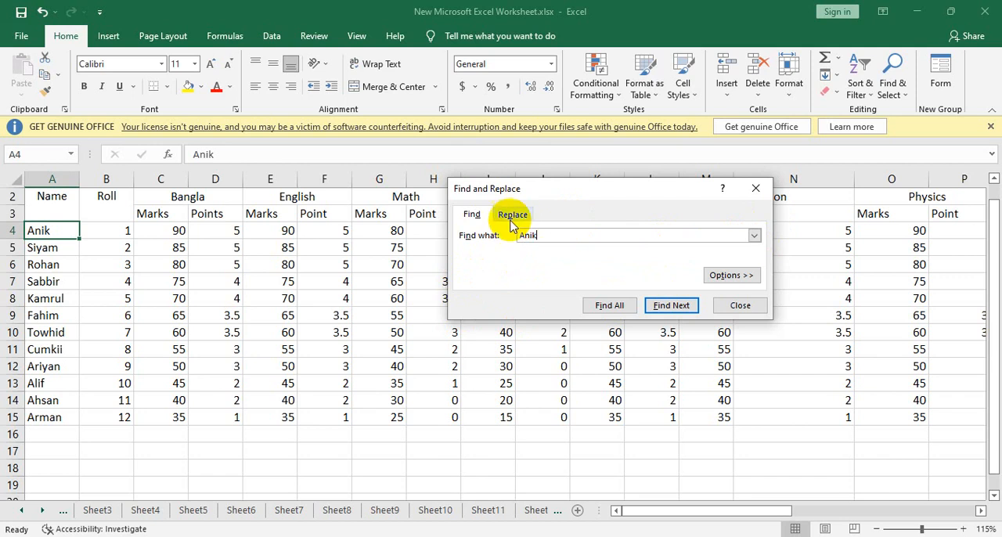
- Set up a replacement that swaps the first name of the student with roll 1 for the student's full name
click(513, 214)
click(532, 252)
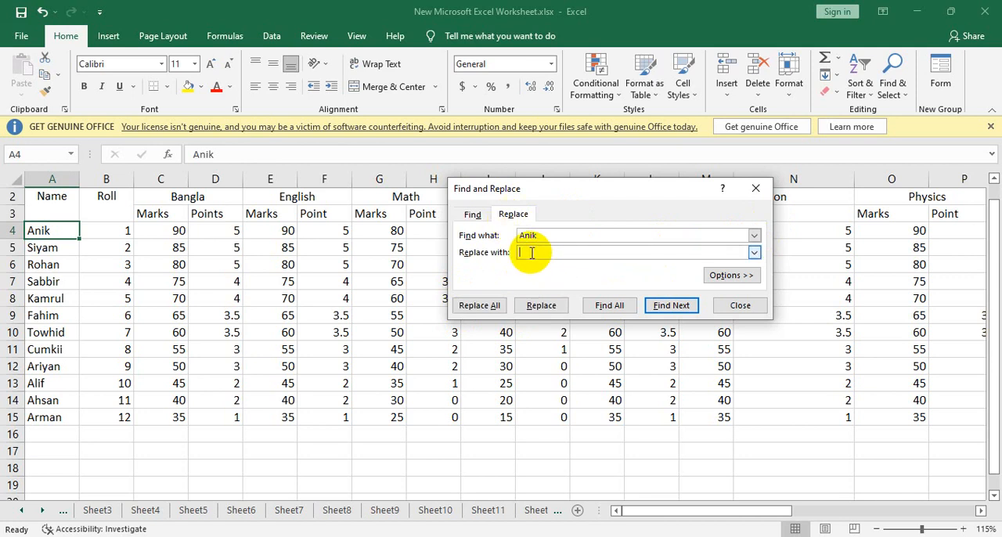
text(Anik Chowdhuir)
key(BackSpace)
key(BackSpace)
text(ru7y)
key(BackSpace)
key(BackSpace)
key(BackSpace)
text(y)
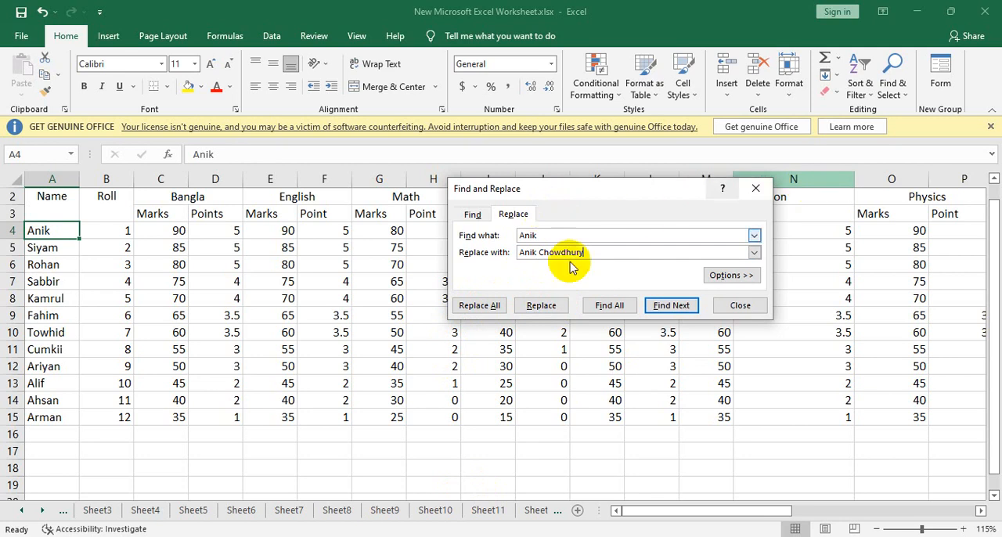
- Enter the first name of the student with roll 1 again in cell A16, below the list of names
drag(533, 191, 680, 174)
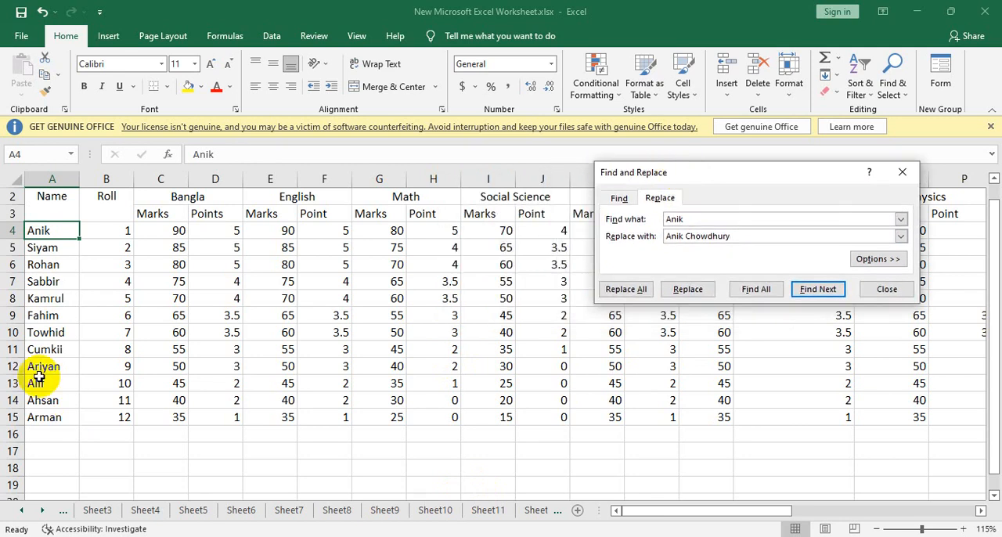
click(67, 434)
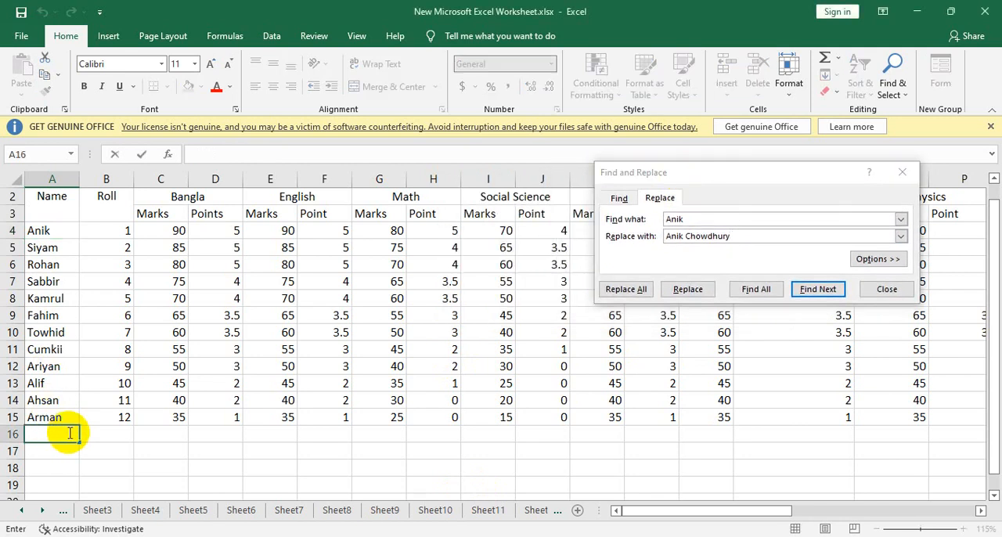
text(Anik)
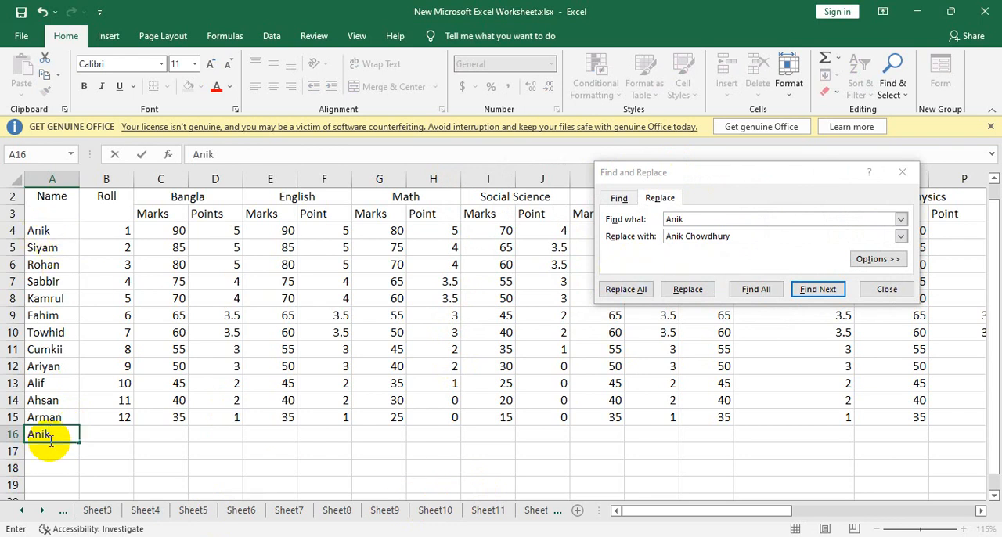
- Replace a single match of the first name with the full name, and replace all matches in the sheet
click(689, 293)
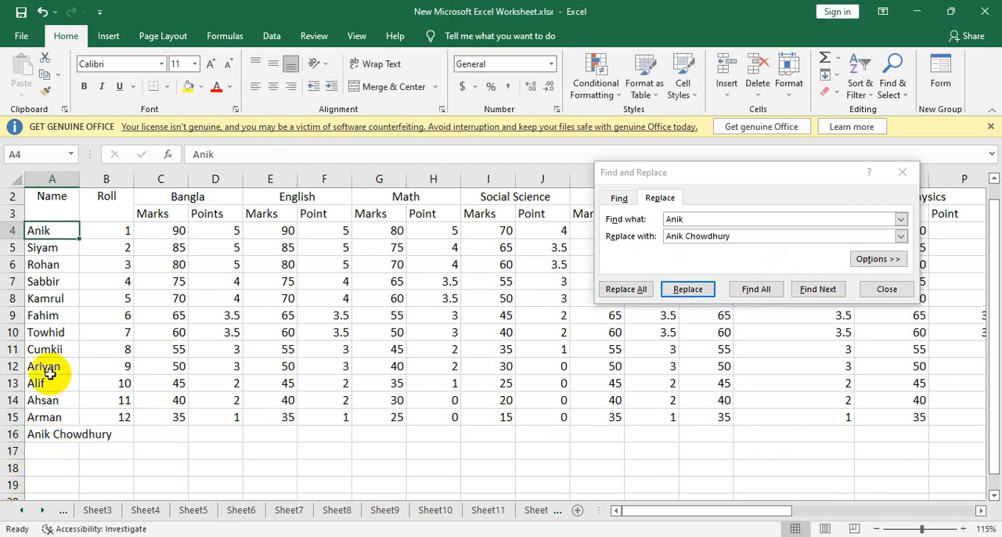
click(626, 290)
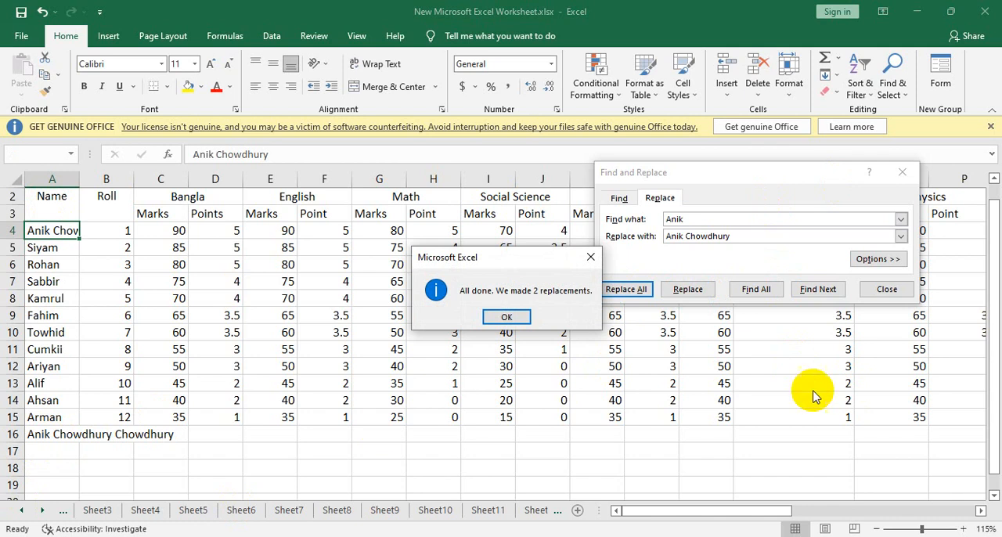
click(506, 316)
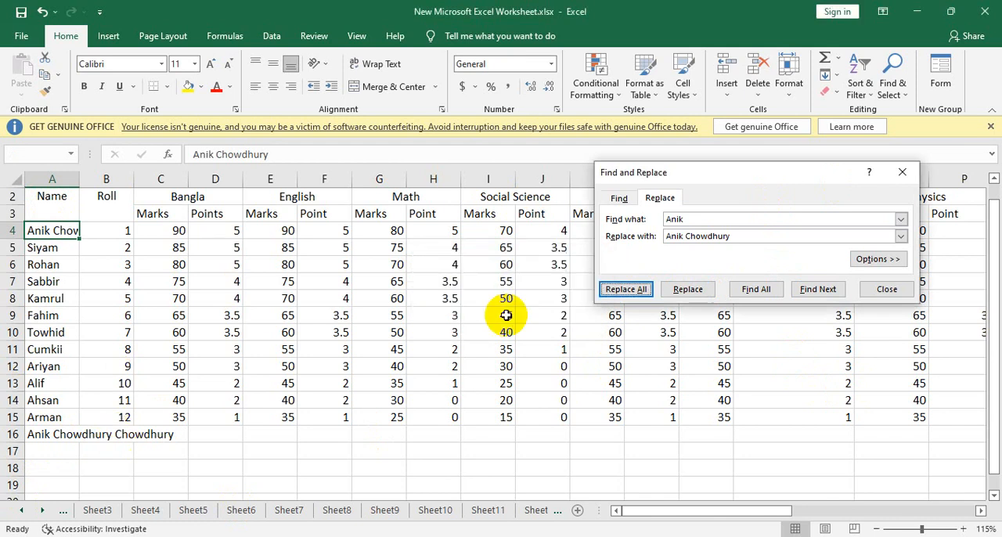
- Widen column A to fit the full names, check cell A16 and close Find and Replace
drag(79, 179, 171, 179)
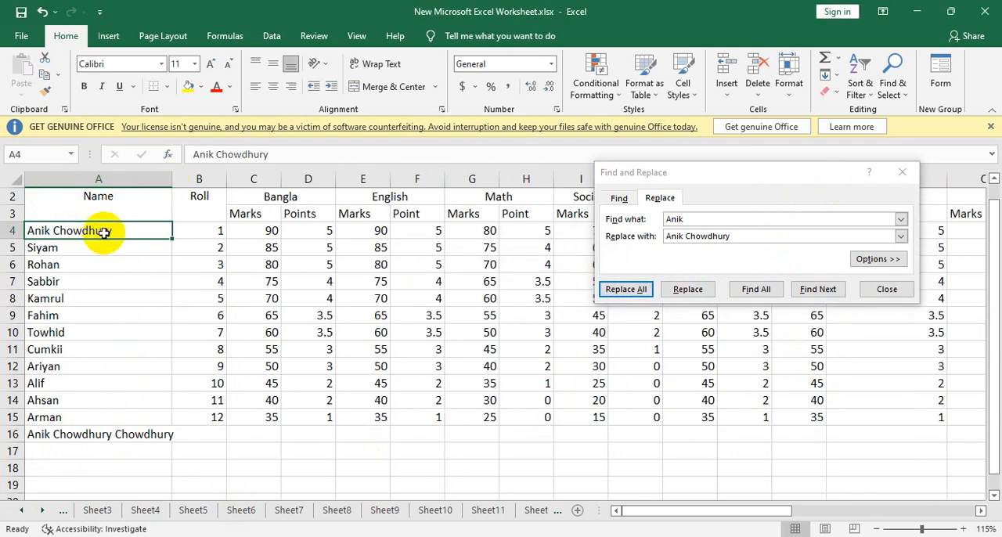
click(166, 435)
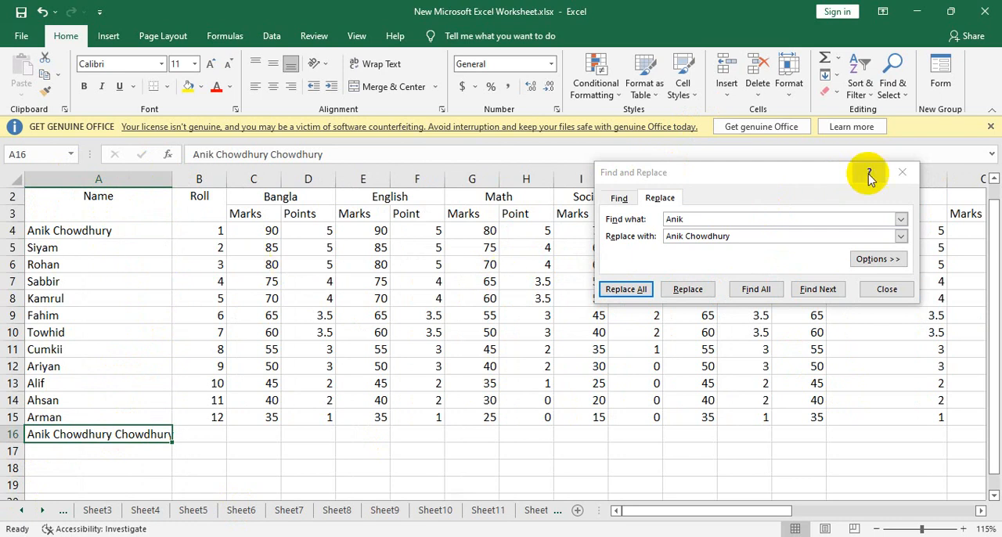
click(903, 171)
click(595, 347)
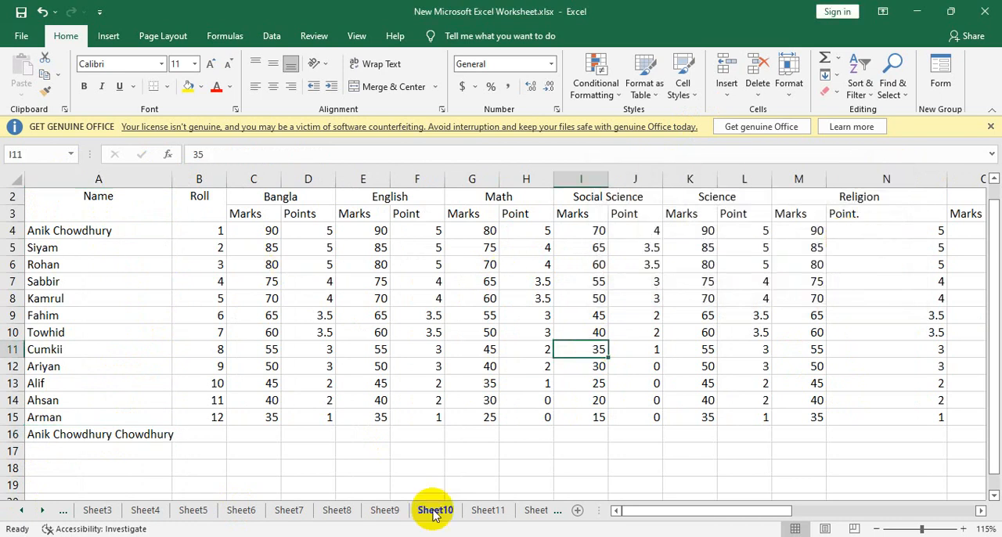
- Switch to Sheet2 and clear the stray numbers in columns B to E beside the salary table, starting at B6
click(62, 513)
click(62, 513)
click(139, 511)
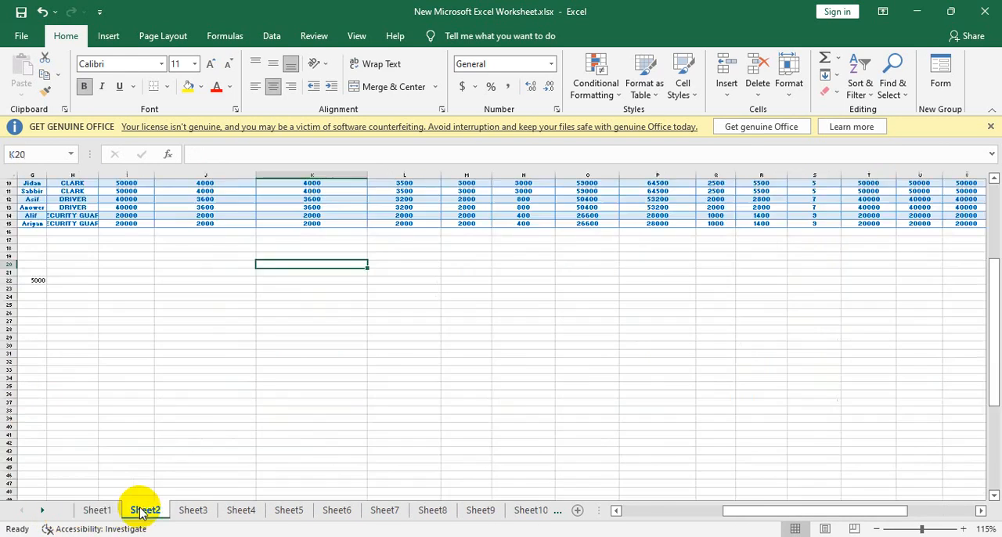
ctrl+scroll(560, 256, down, 3)
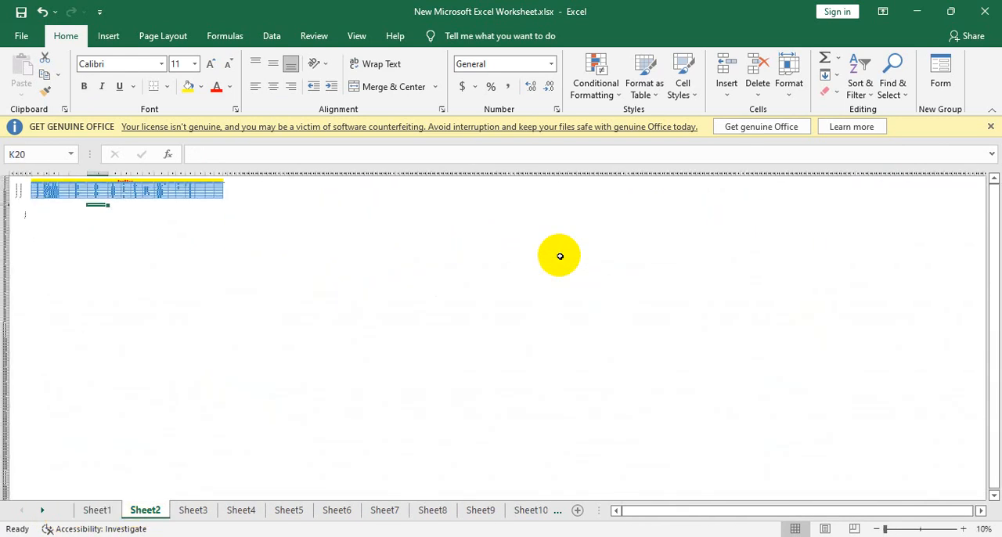
ctrl+scroll(559, 256, up, 2)
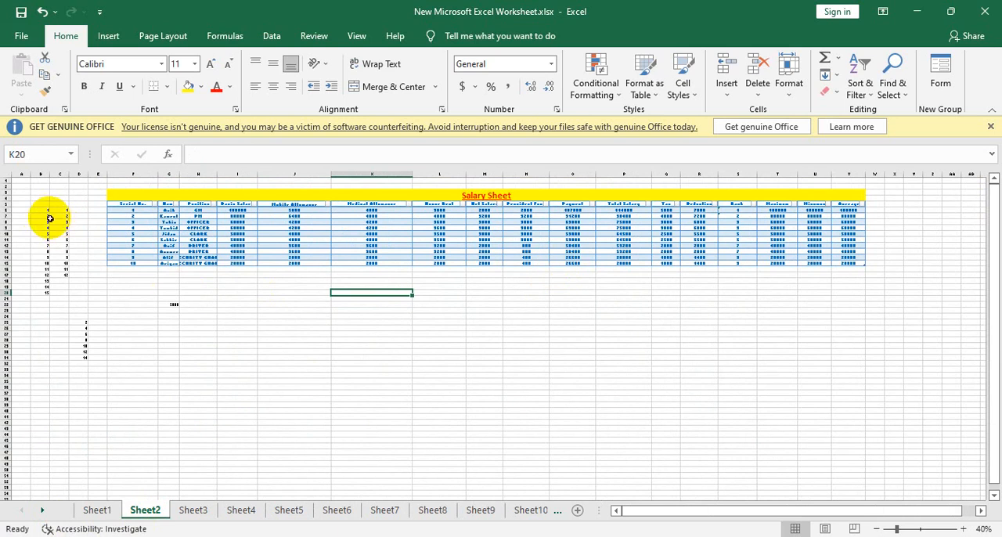
drag(39, 210, 100, 385)
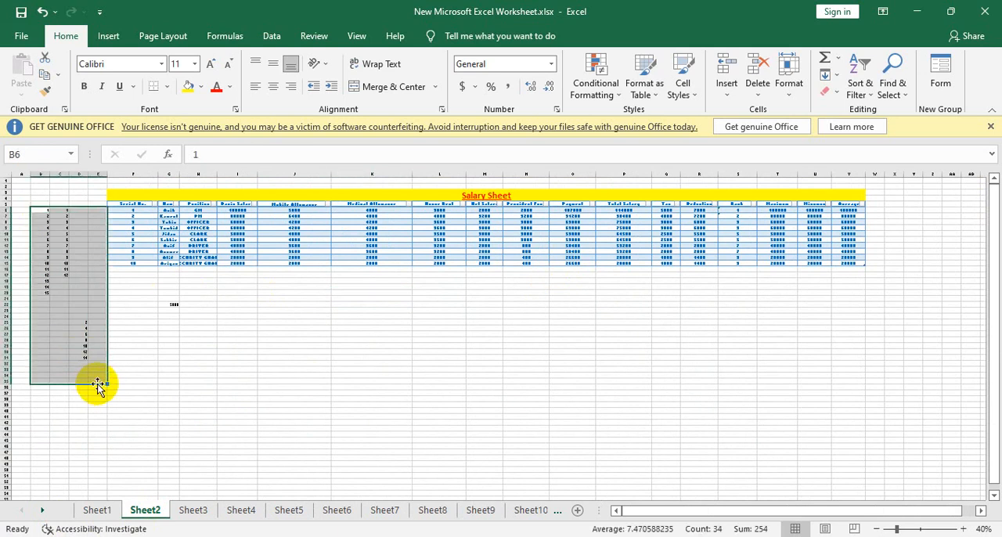
key(Delete)
click(146, 327)
ctrl+scroll(144, 193, up, 3)
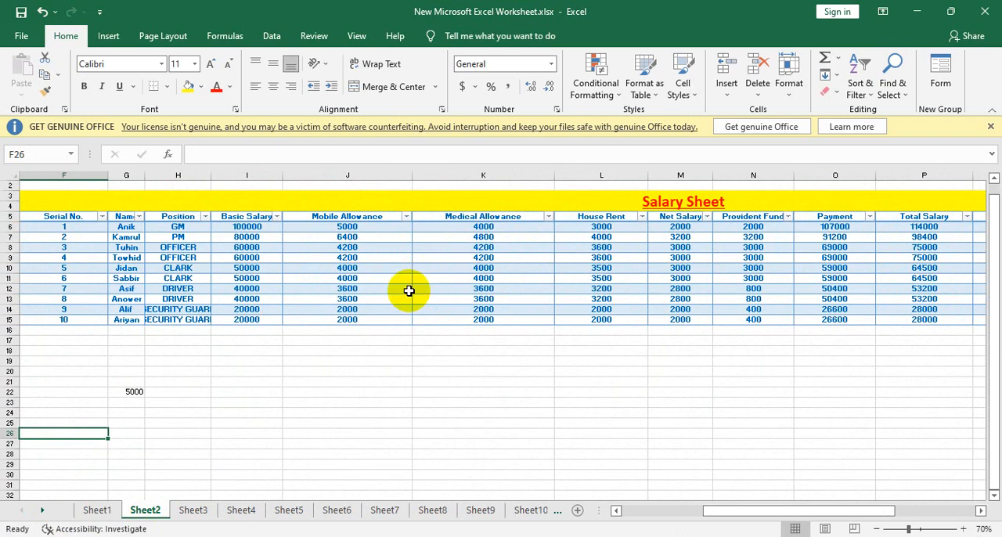
ctrl+scroll(407, 293, up, 3)
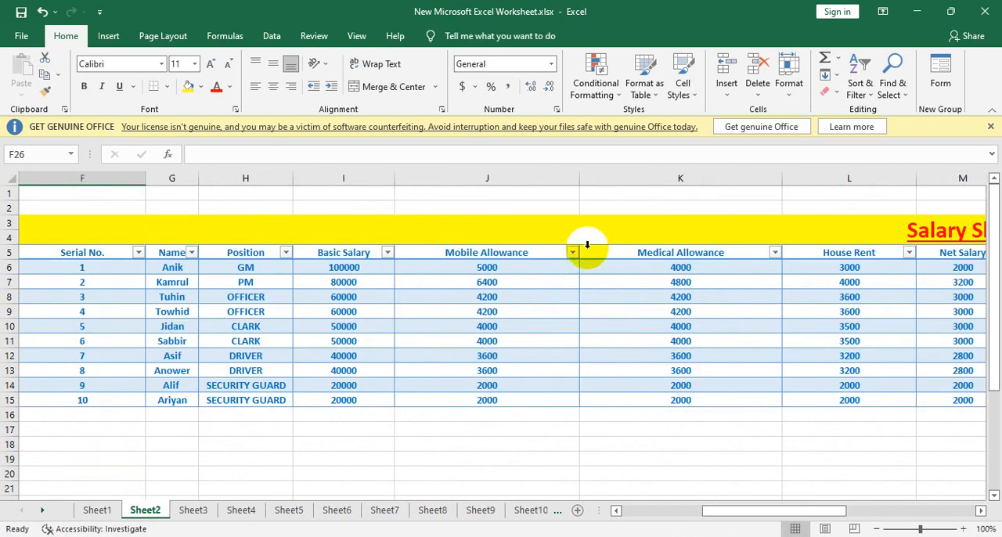
- Check the salary sheet's print preview and set the page orientation to landscape
key(ctrl+p)
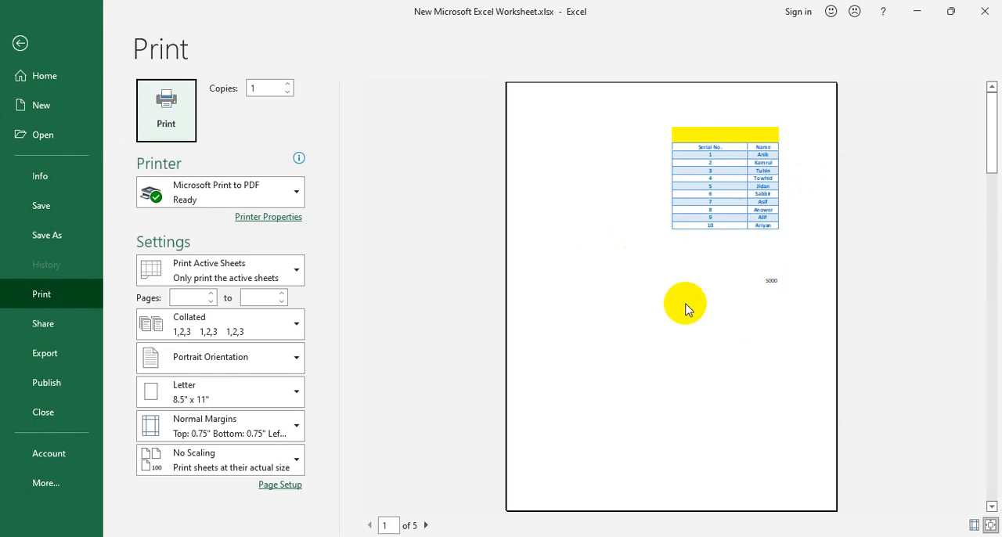
click(20, 43)
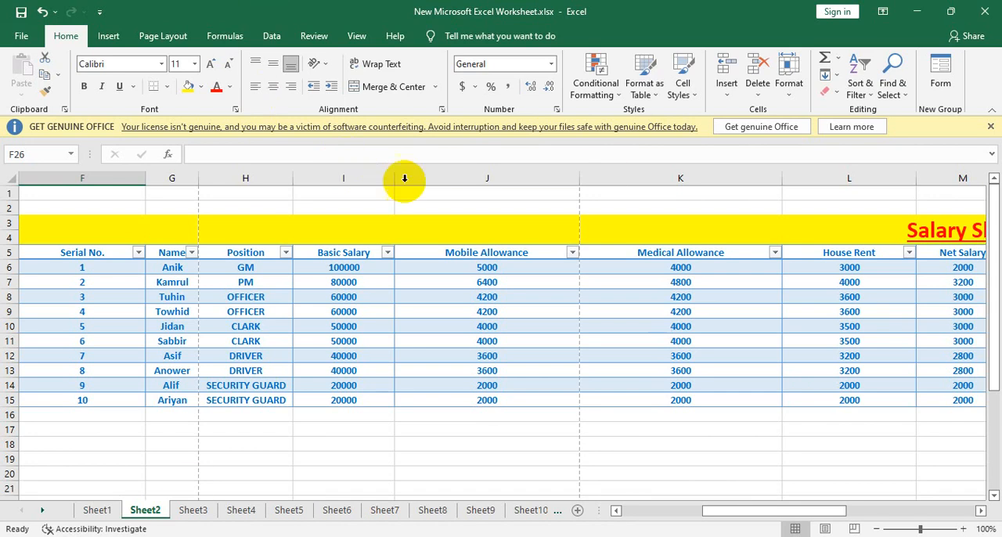
click(143, 36)
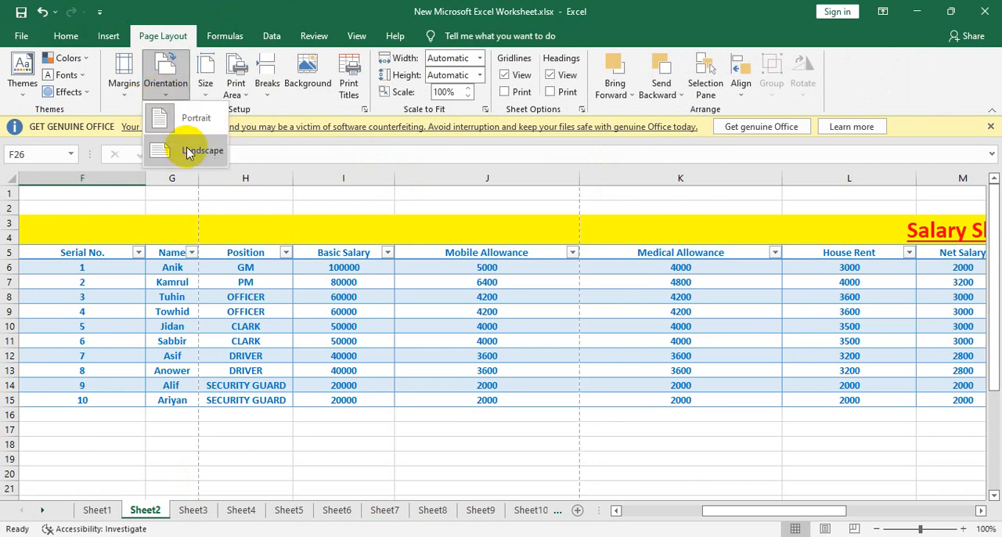
click(188, 150)
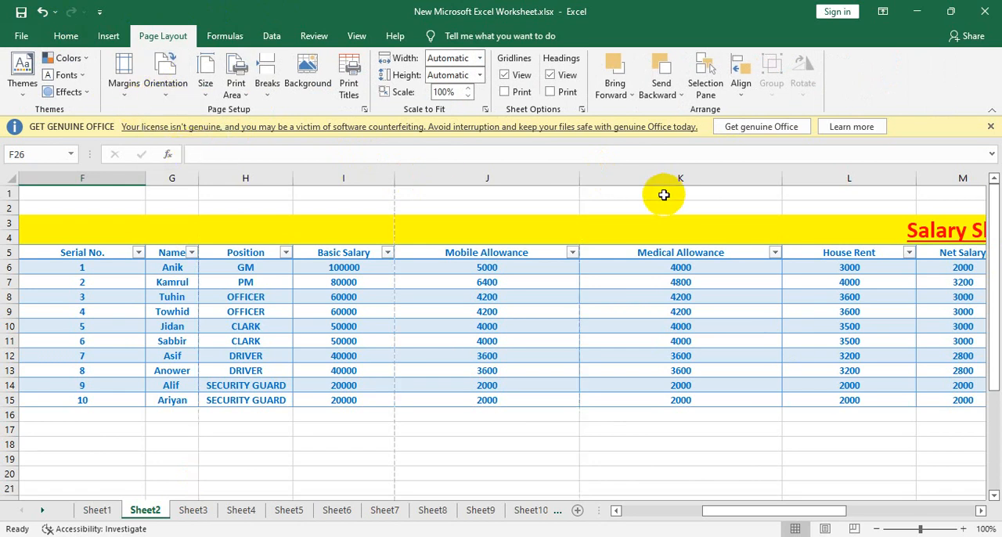
click(166, 87)
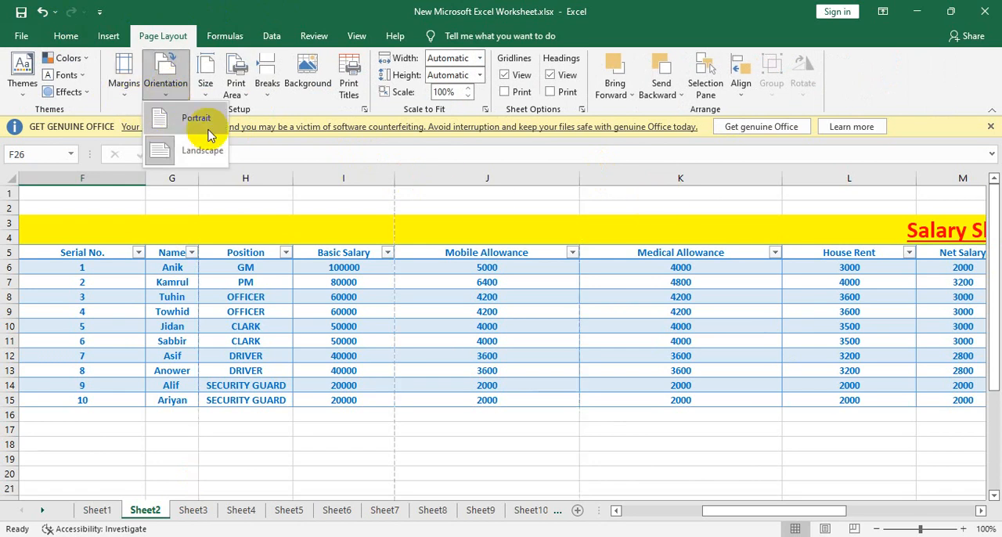
click(393, 207)
- Open Page Break Preview and move the vertical page breaks out to the table's edge, putting the whole salary table on page 1
click(356, 37)
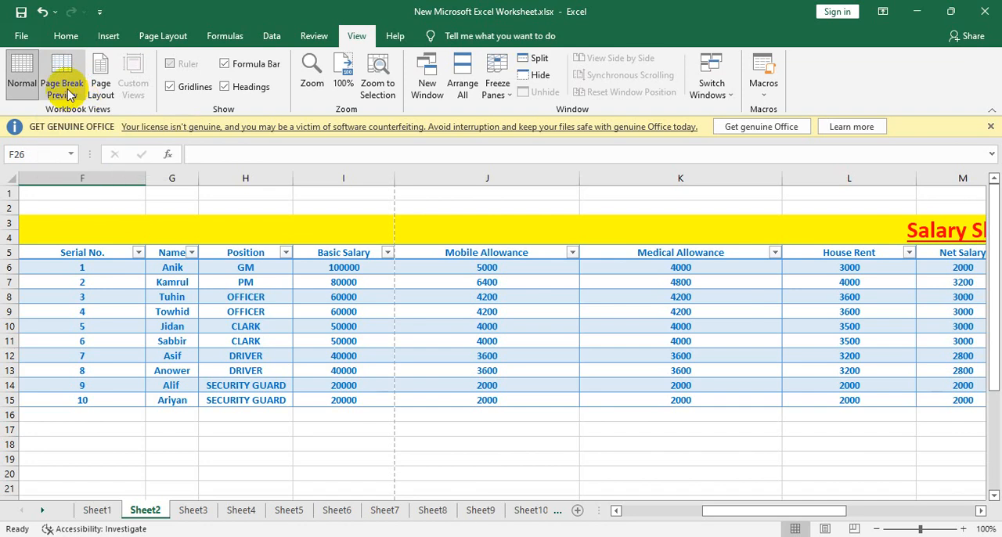
click(67, 90)
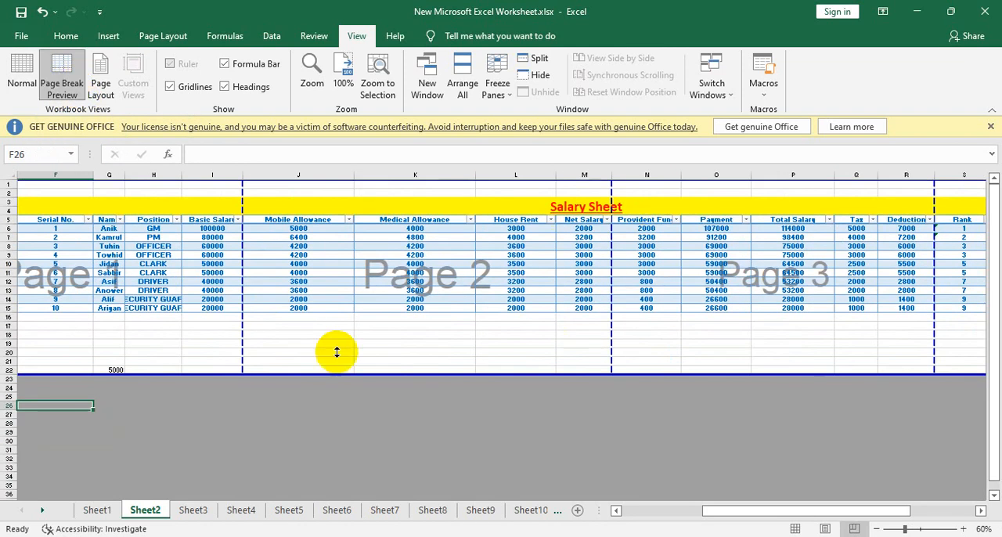
drag(242, 243, 988, 249)
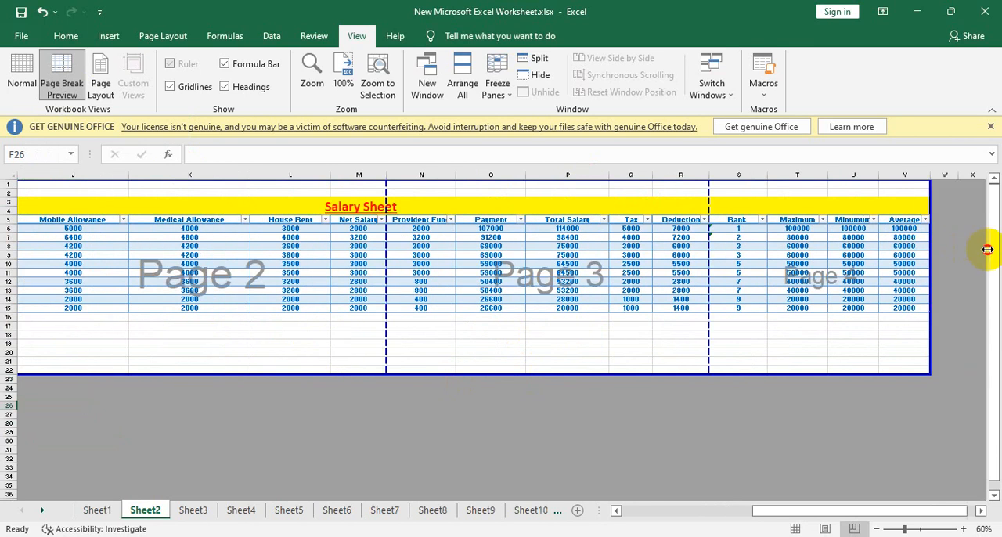
drag(916, 250, 918, 252)
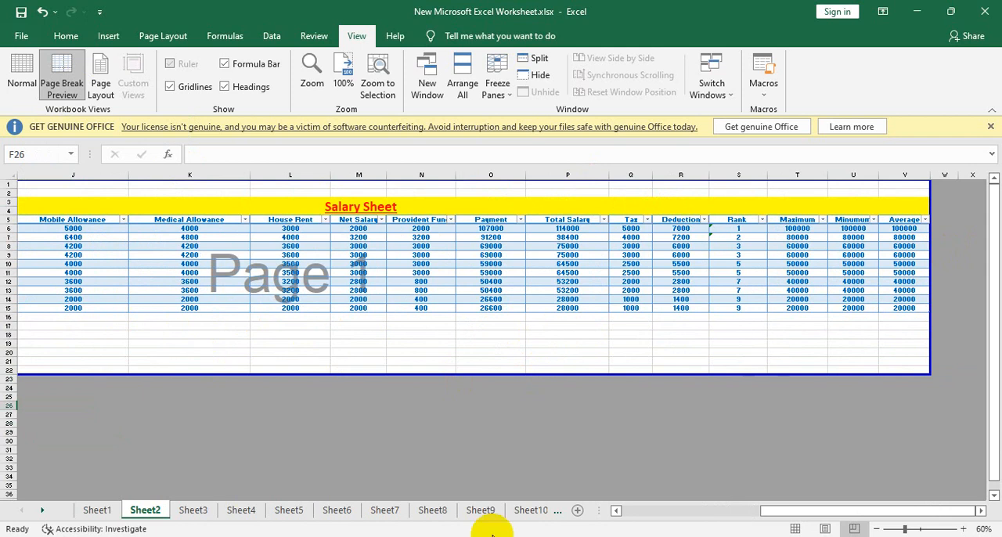
drag(767, 509, 814, 514)
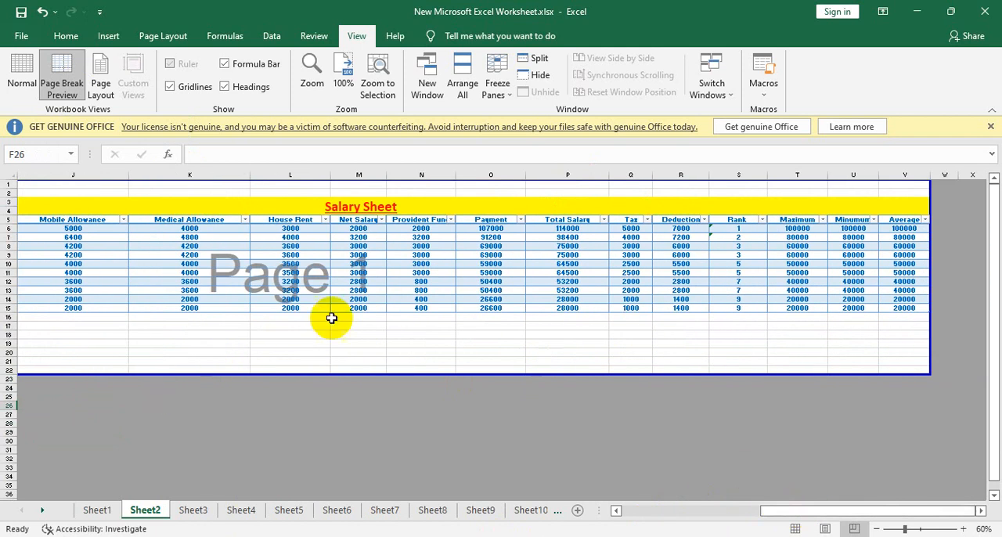
- Check the print preview of the salary sheet with the moved page breaks and return to the worksheet
click(21, 36)
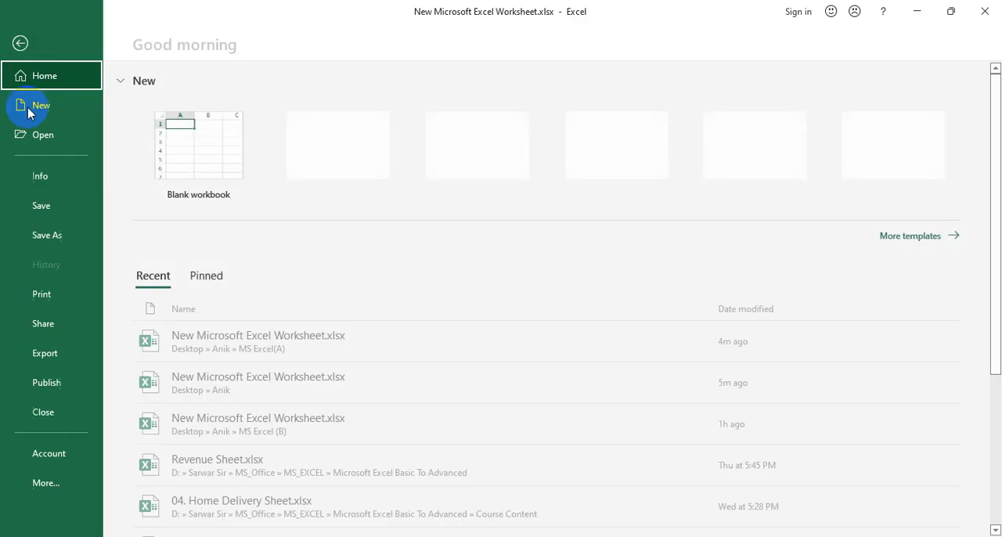
click(67, 296)
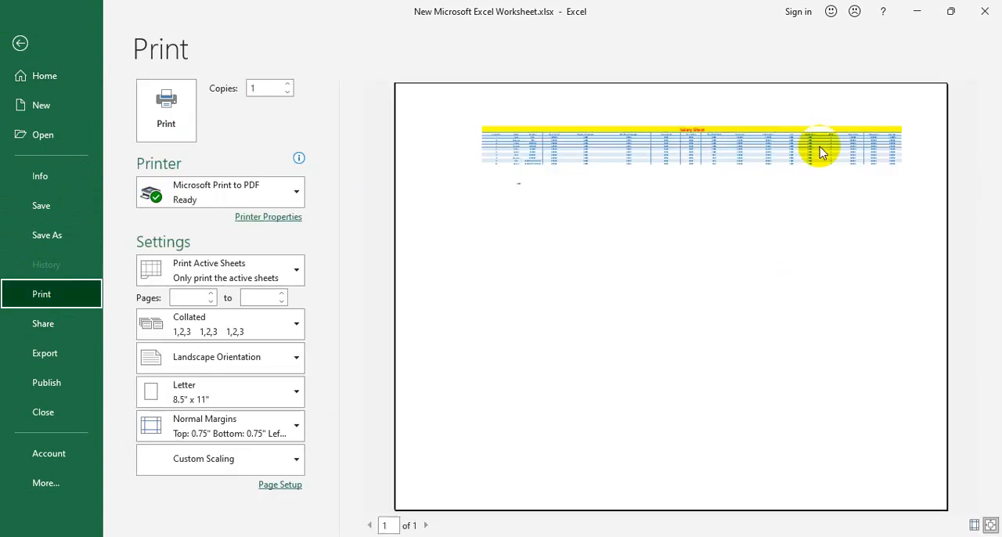
click(19, 44)
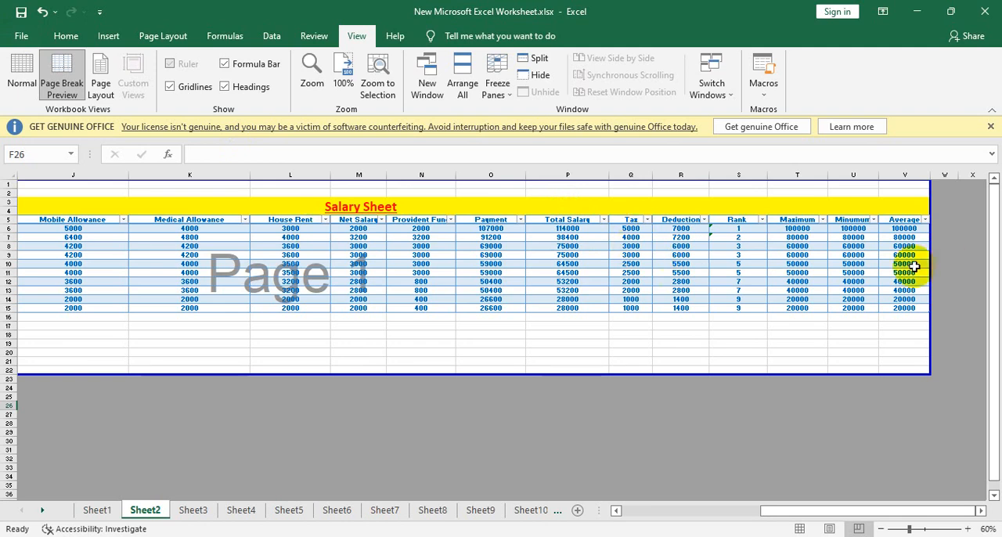
click(577, 420)
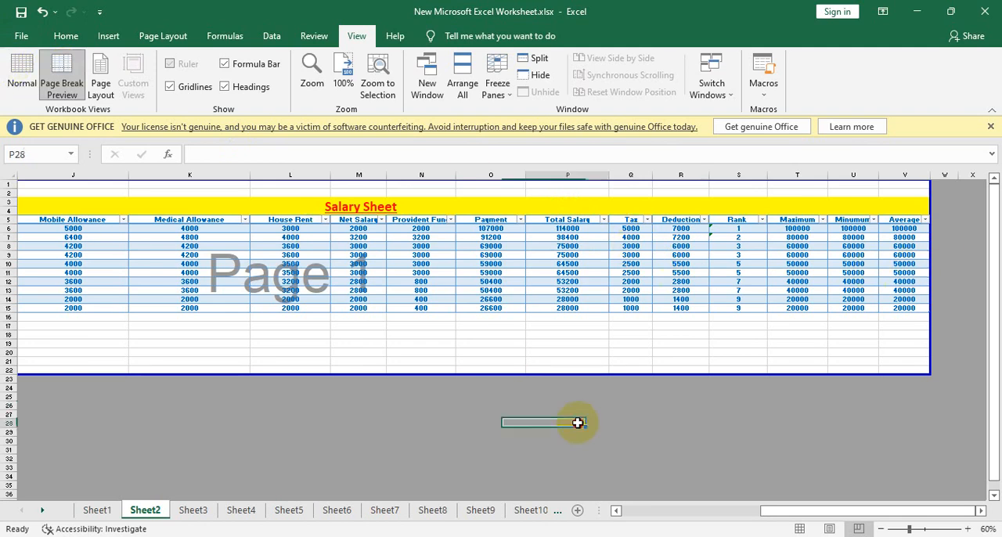
- Undo the page break changes and return the salary sheet to Normal view
click(290, 222)
click(358, 299)
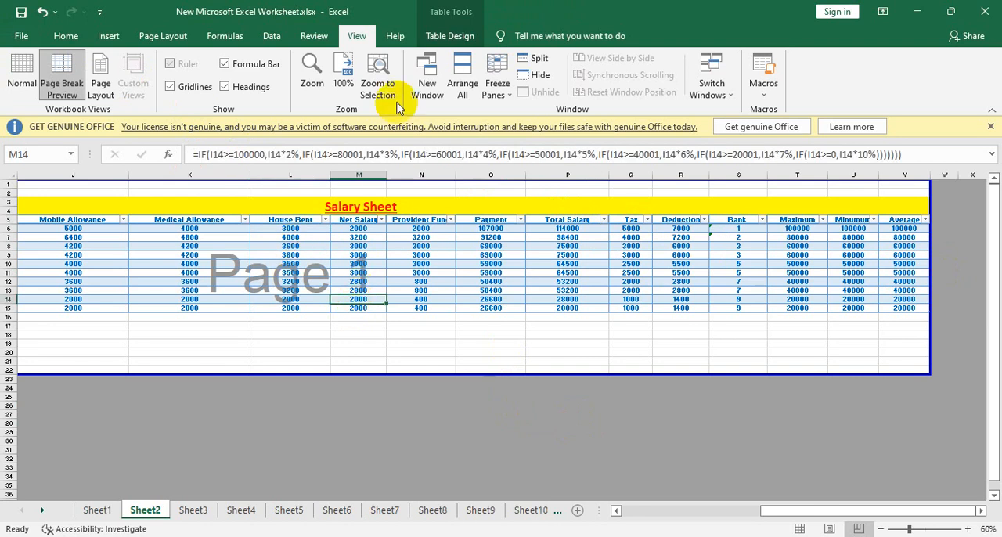
key(ctrl+z)
key(ctrl+z)
click(437, 297)
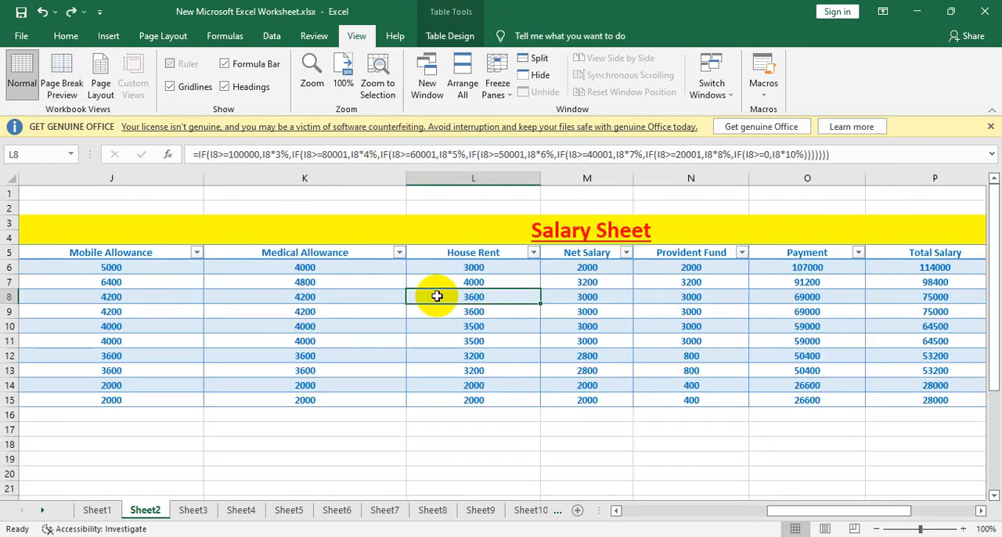
click(26, 84)
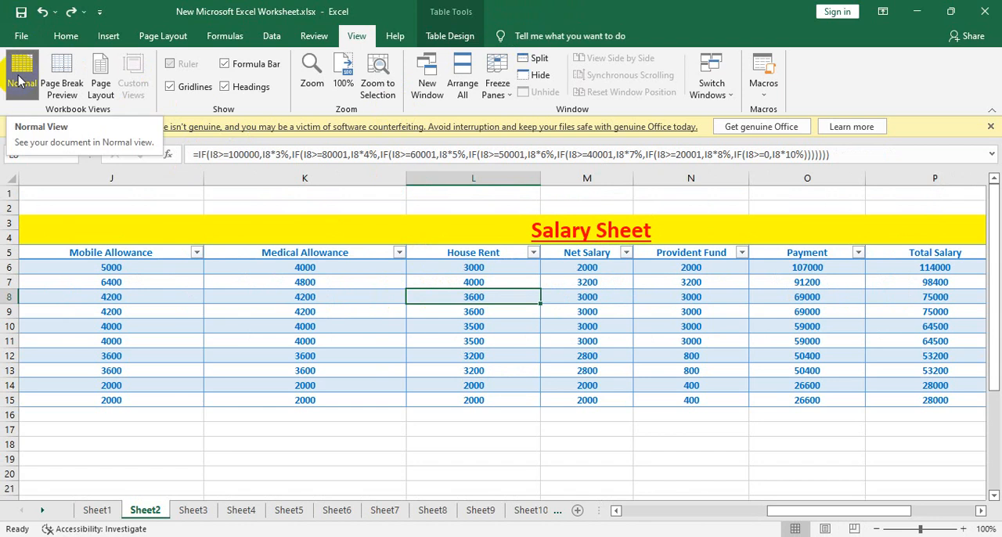
click(61, 82)
click(22, 78)
click(440, 299)
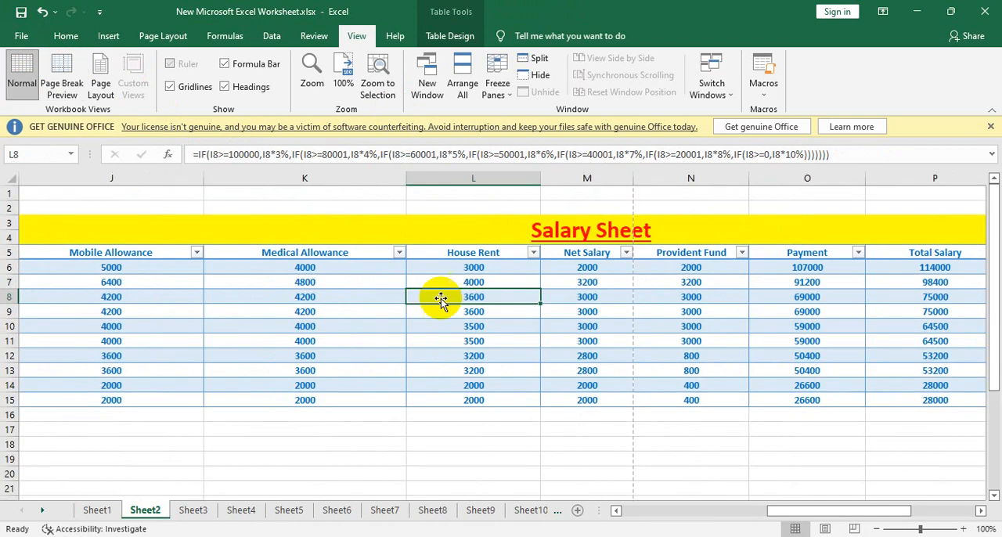
click(452, 321)
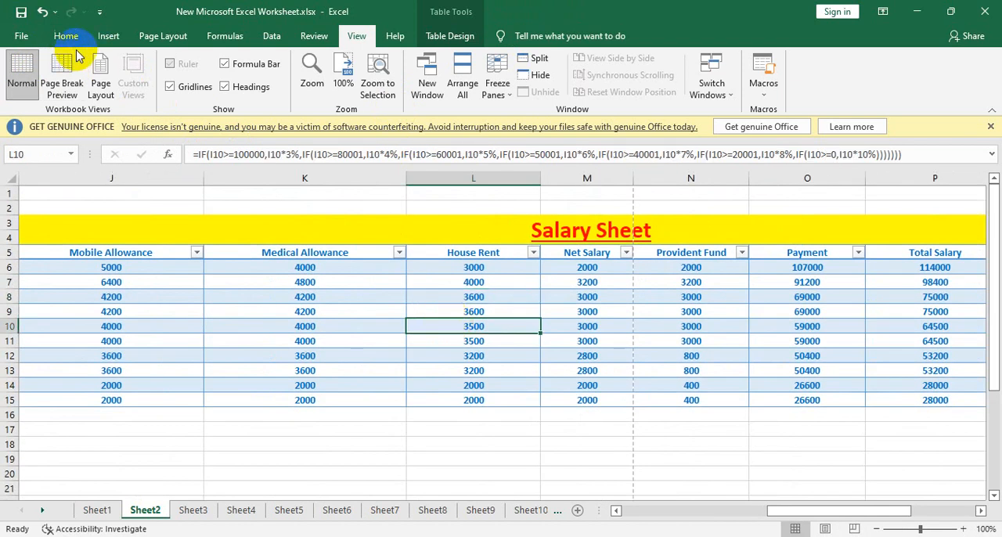
- Set the salary sheet's print scaling width to 1 page
click(151, 35)
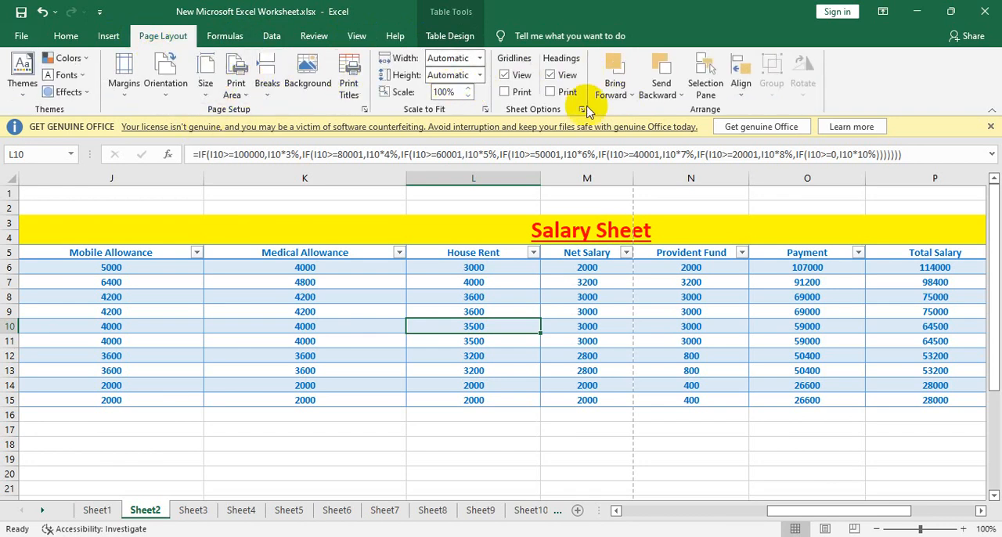
click(481, 61)
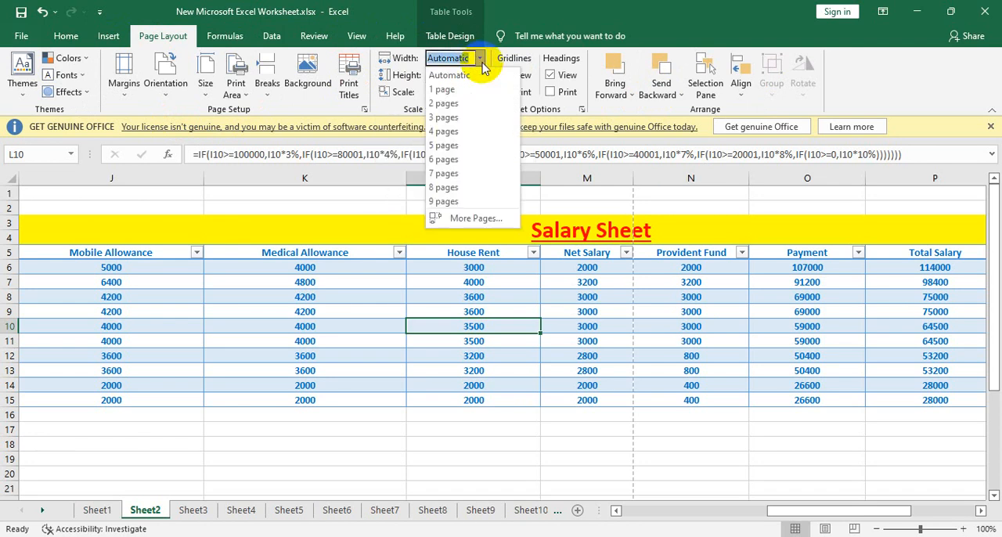
click(452, 91)
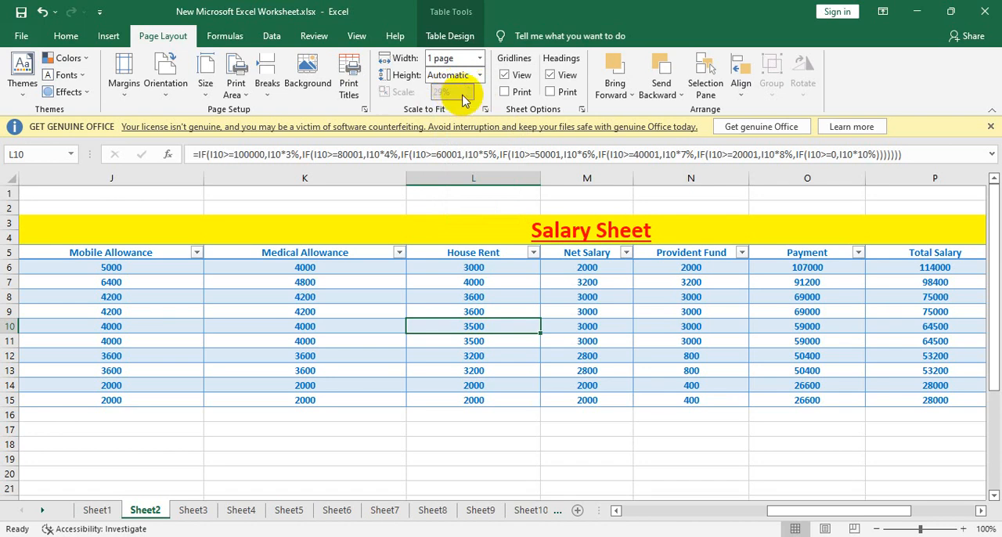
click(474, 191)
click(482, 240)
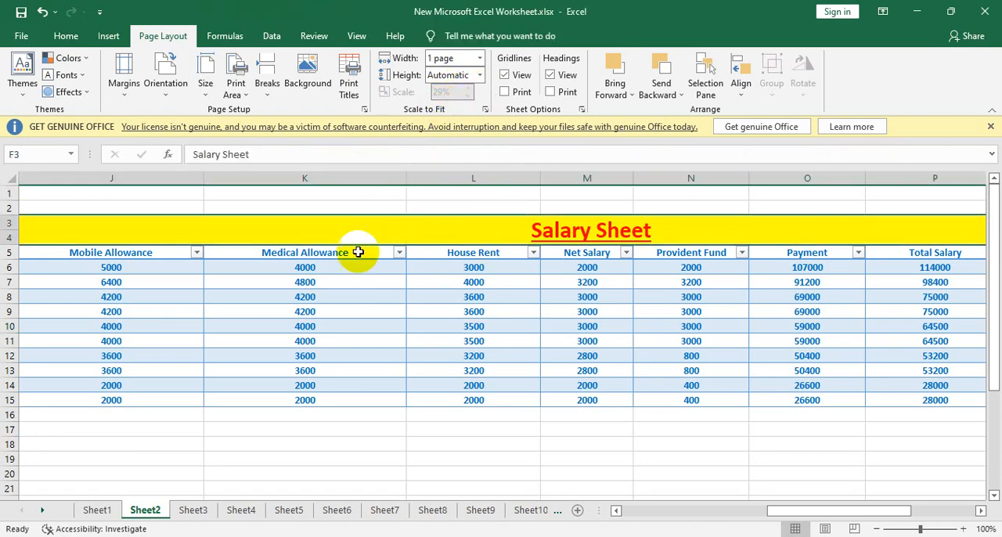
click(360, 283)
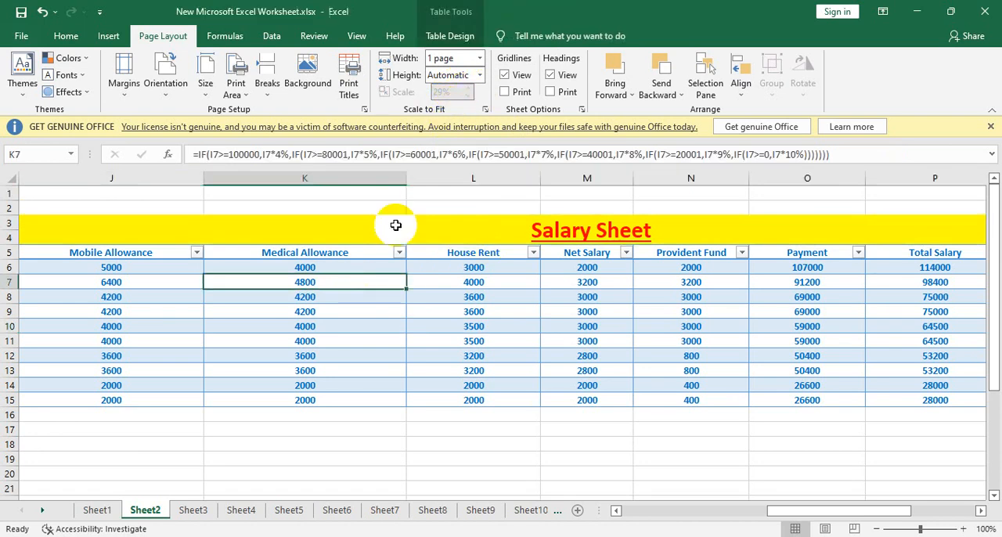
- Set the print scaling height to 1 page and check the resulting print preview
click(479, 75)
click(464, 98)
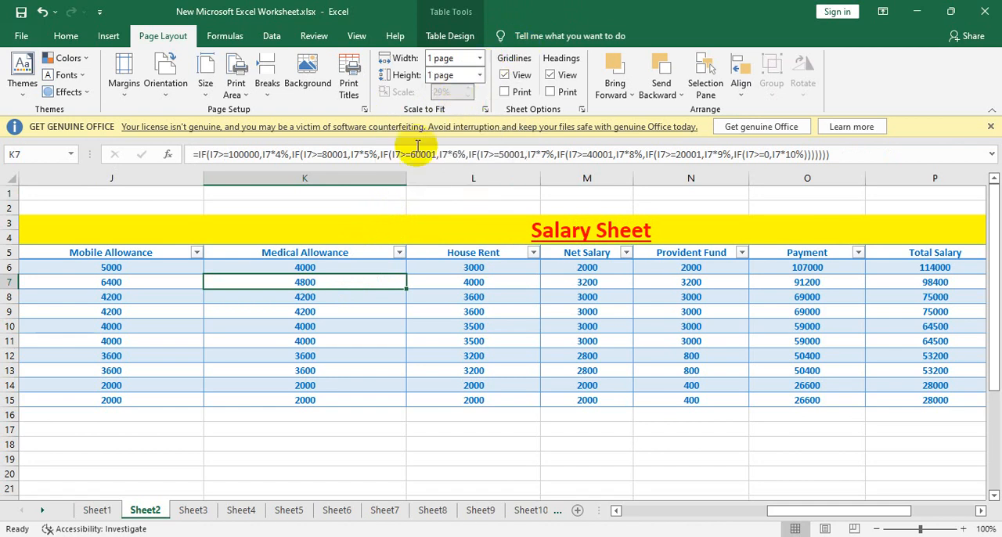
key(ctrl+p)
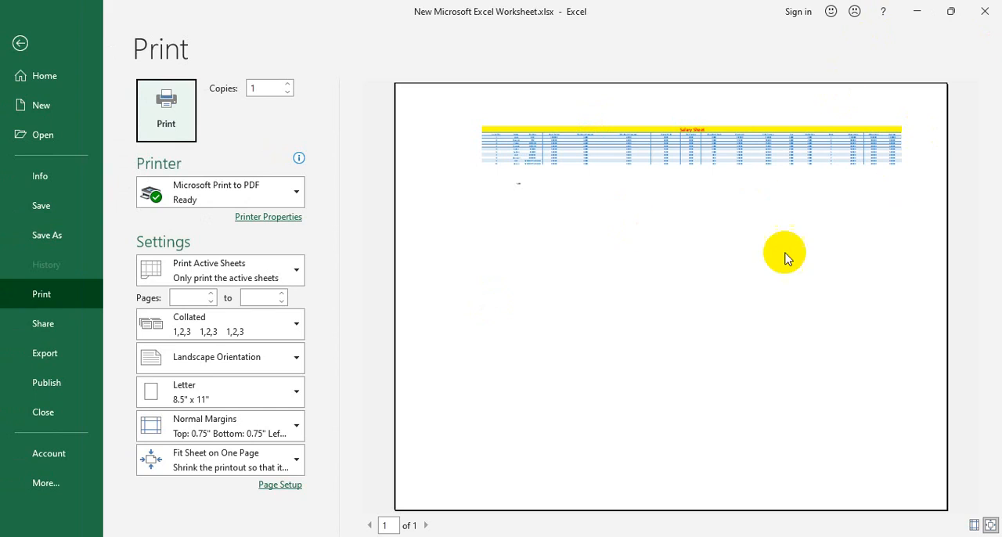
click(18, 42)
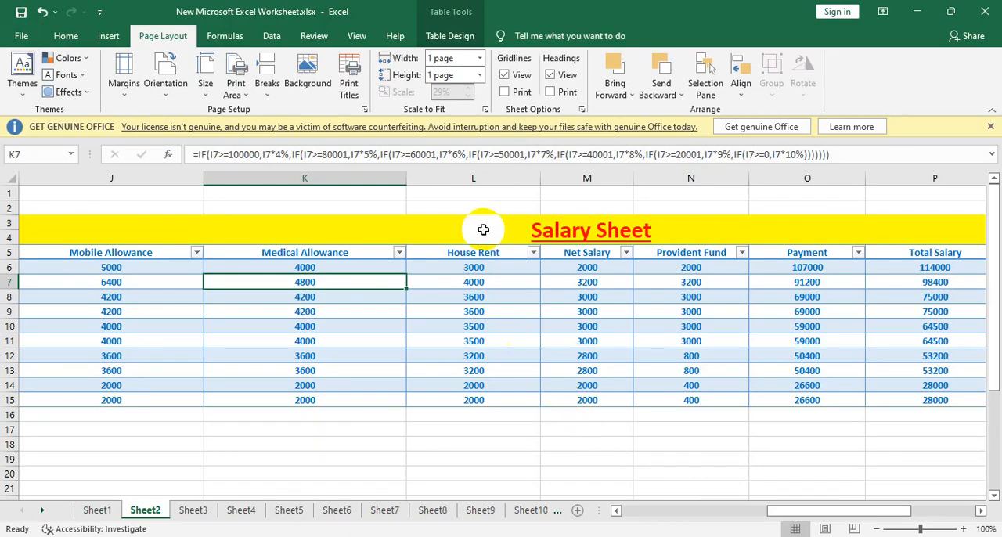
- Set both the width and height of the print scaling back to Automatic
click(479, 58)
click(482, 82)
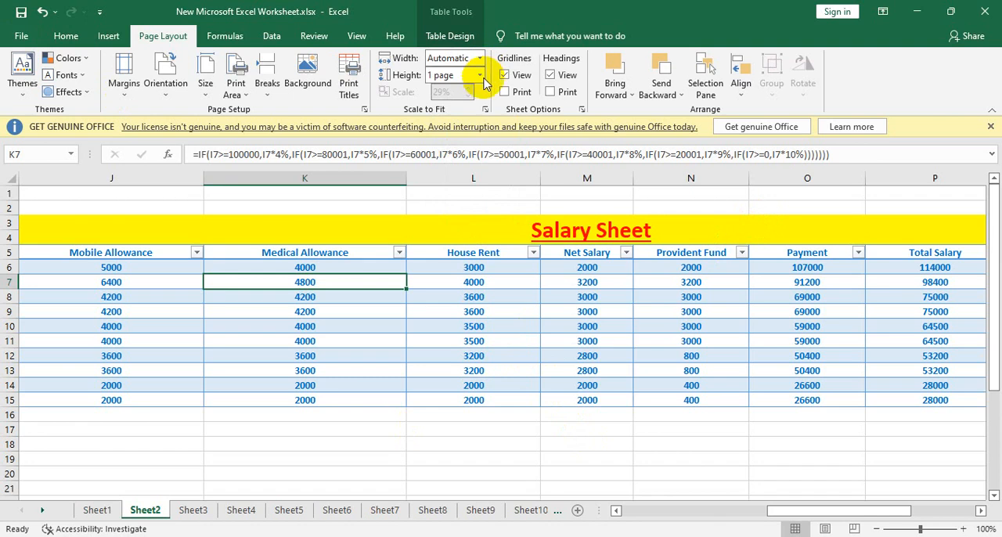
click(479, 75)
click(462, 89)
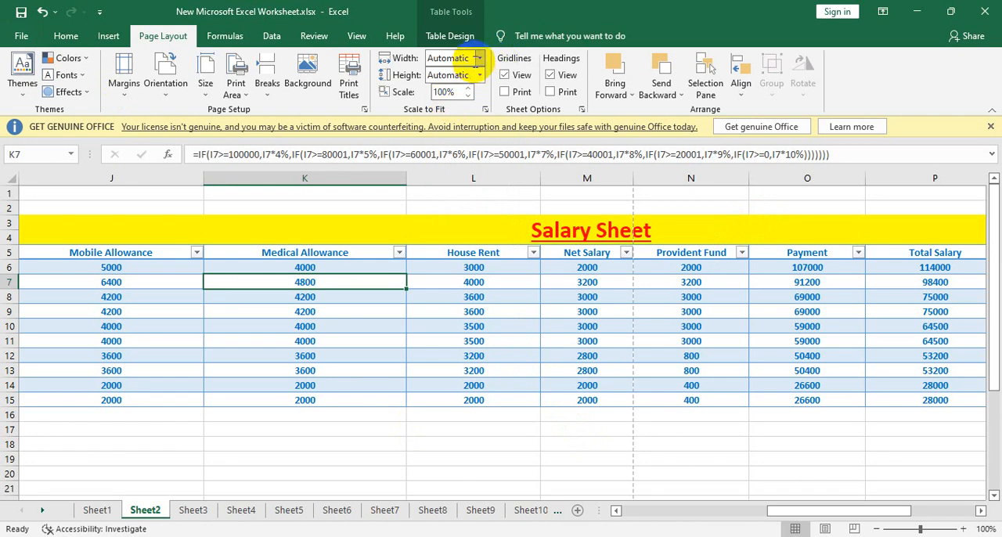
- Set the salary sheet's print scaling width to 1 page, trying 1 page for the height before returning it to Automatic
click(479, 59)
click(442, 89)
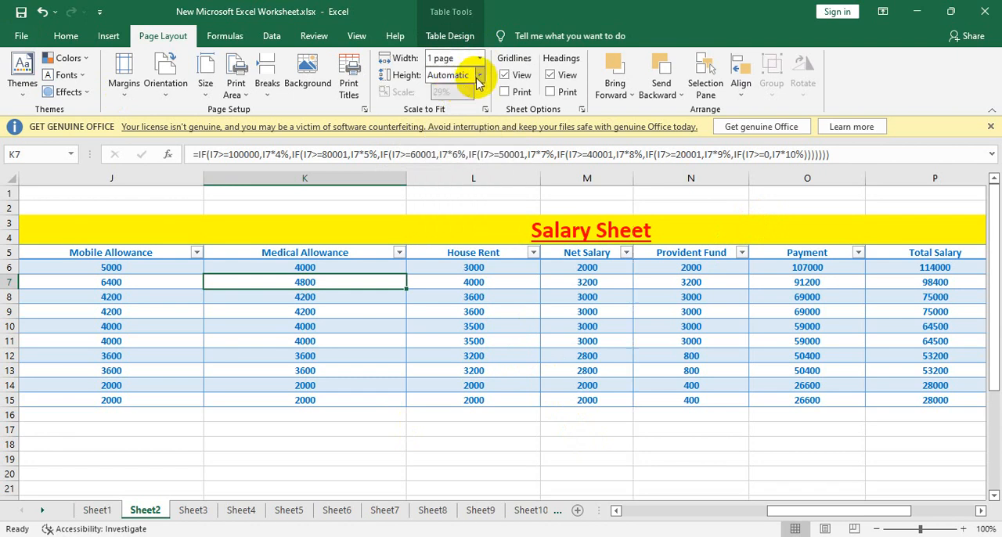
click(480, 76)
click(463, 106)
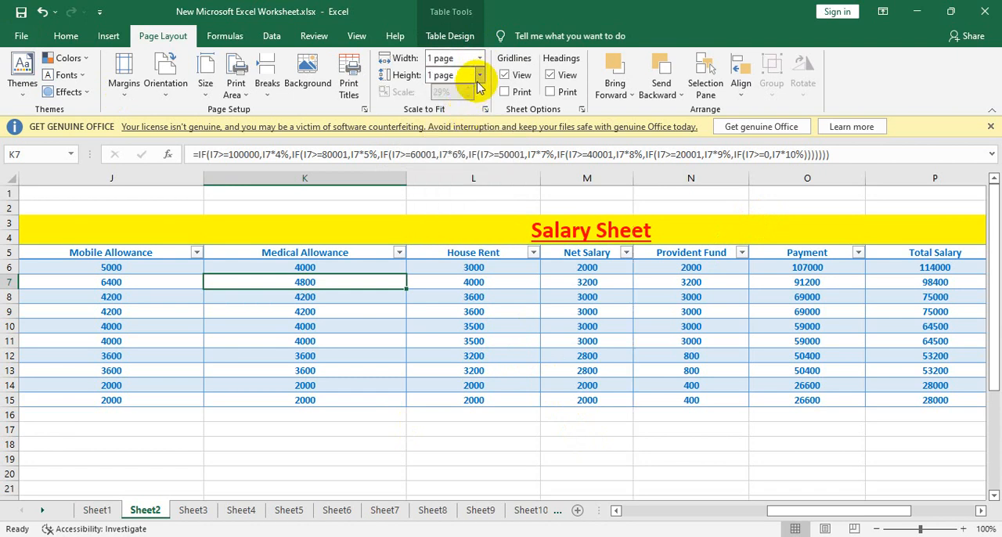
click(480, 77)
click(478, 89)
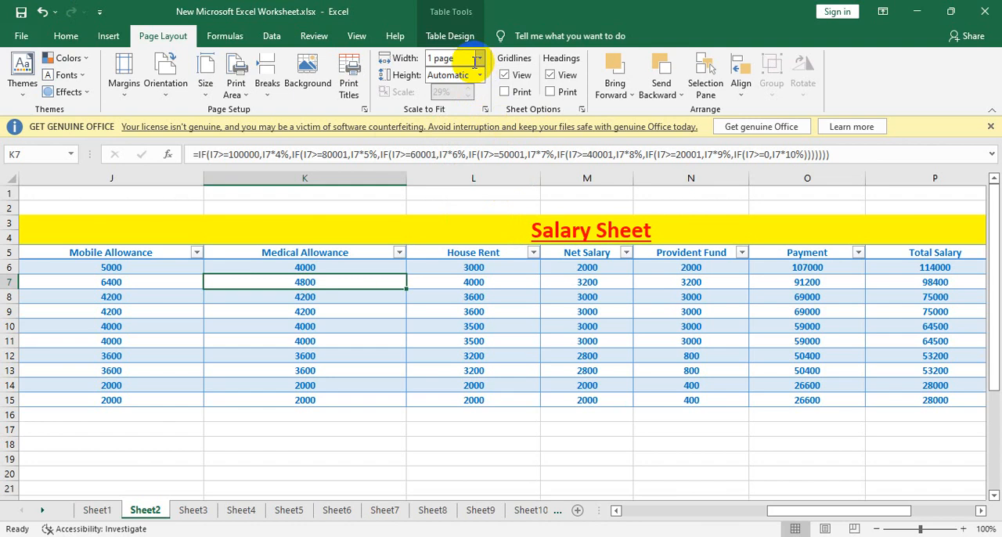
- Check the salary sheet's print preview and return to the worksheet
key(ctrl+p)
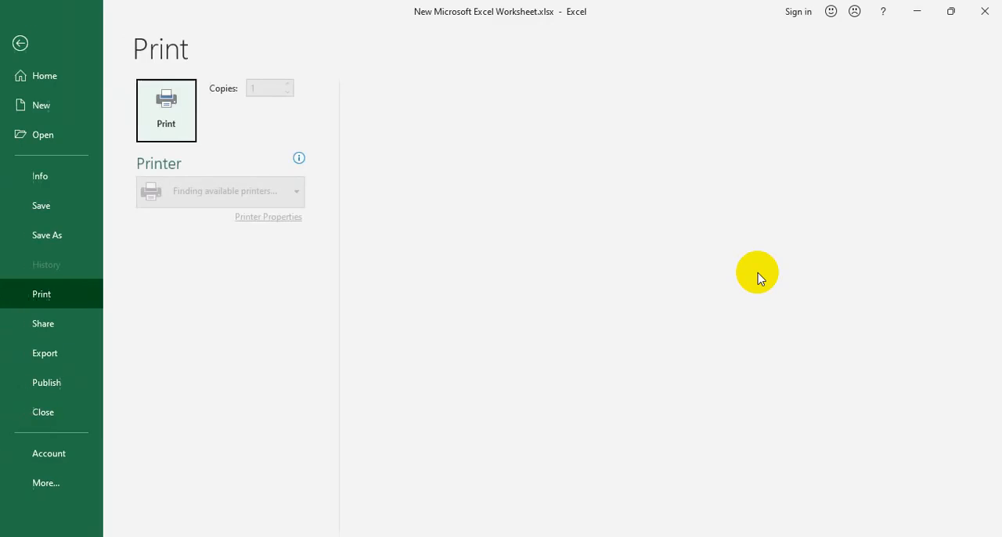
key(ctrl+o)
click(19, 44)
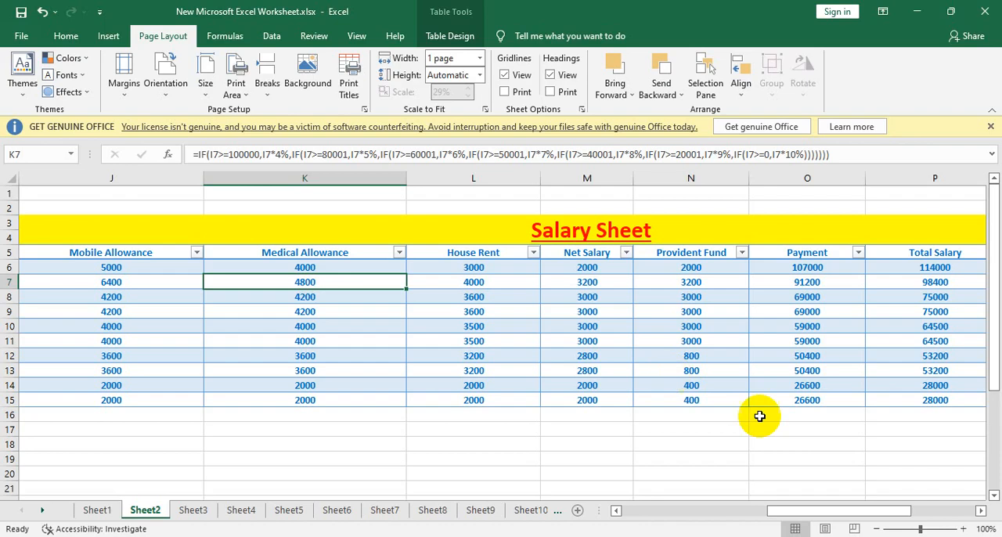
key(ctrl+p)
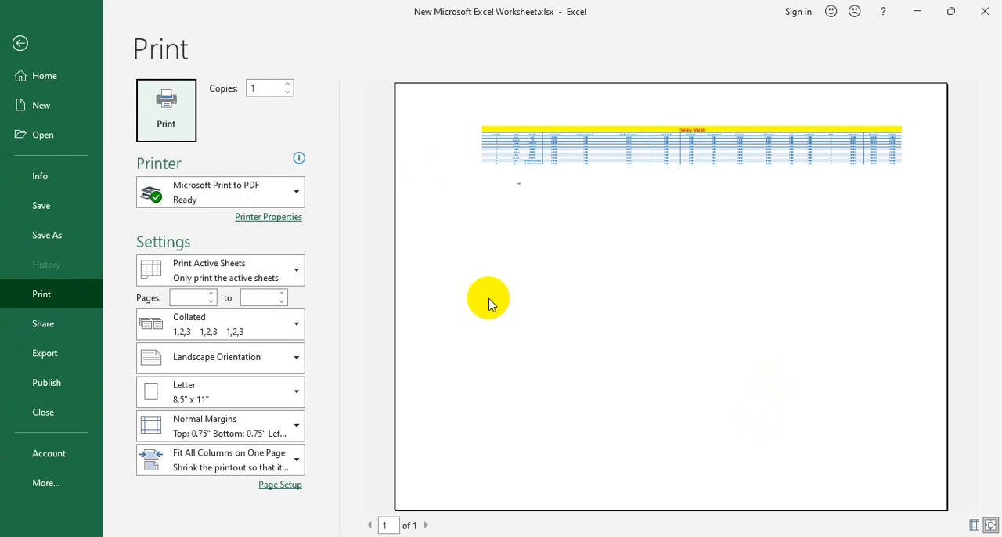
click(19, 43)
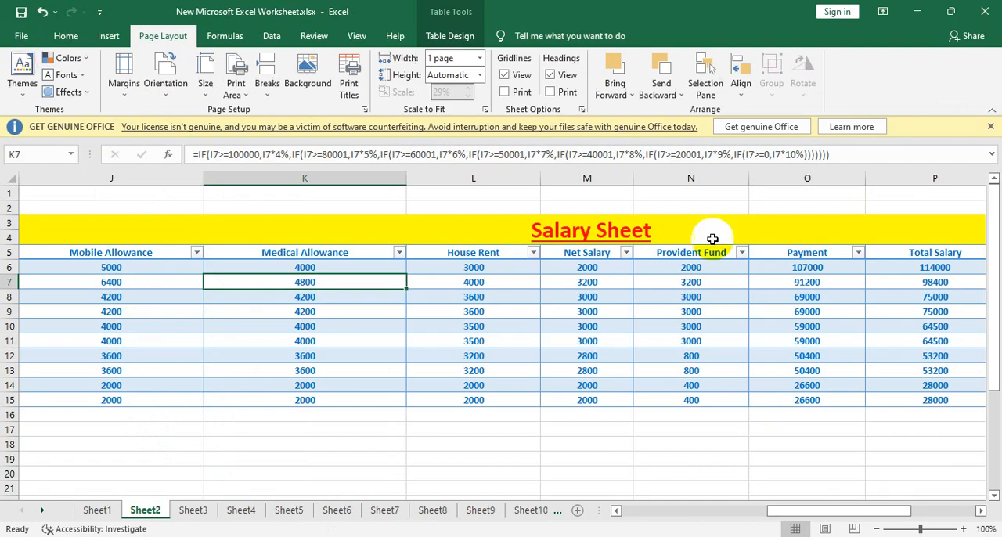
- Examine the scaling choices in the print settings and the page width choices for the worksheet
click(764, 315)
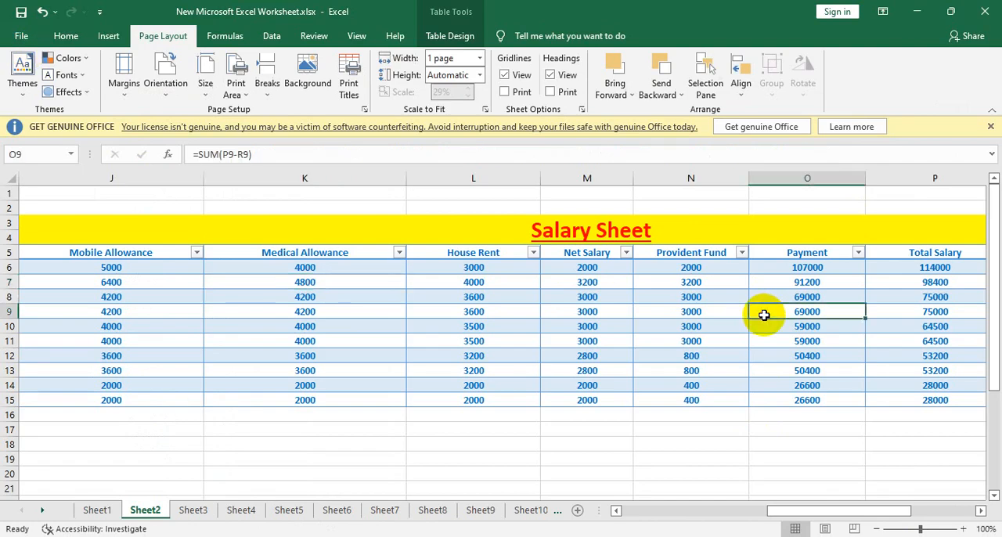
click(21, 36)
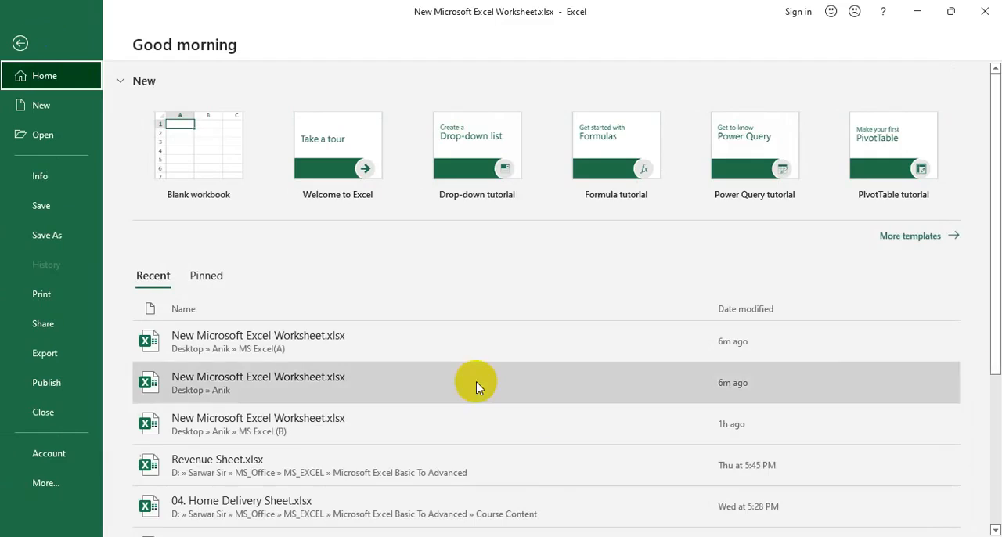
click(33, 296)
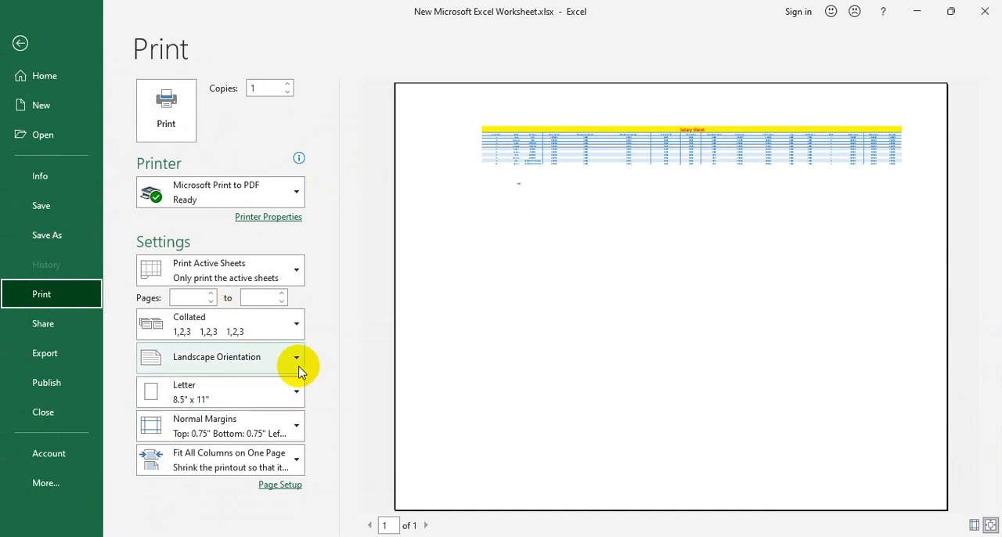
click(293, 465)
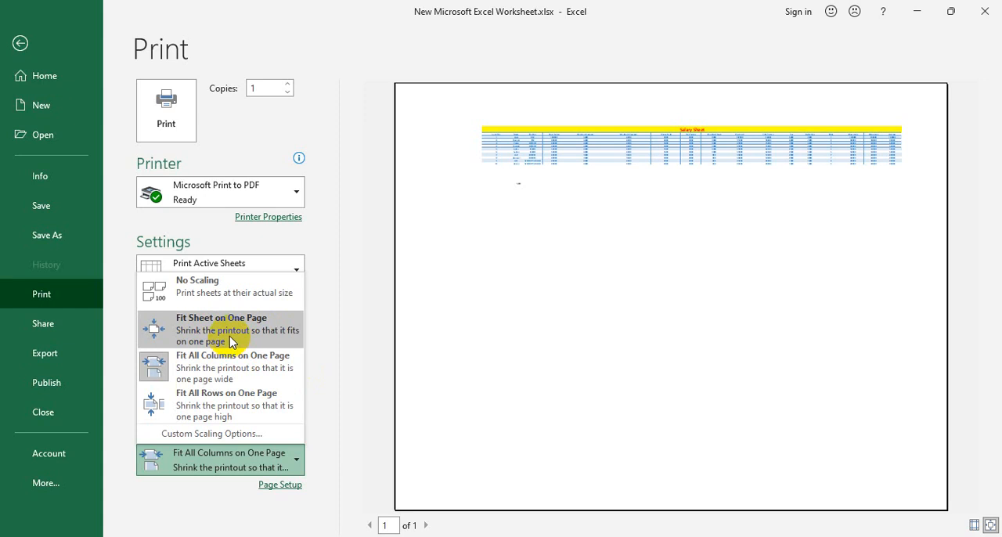
click(22, 44)
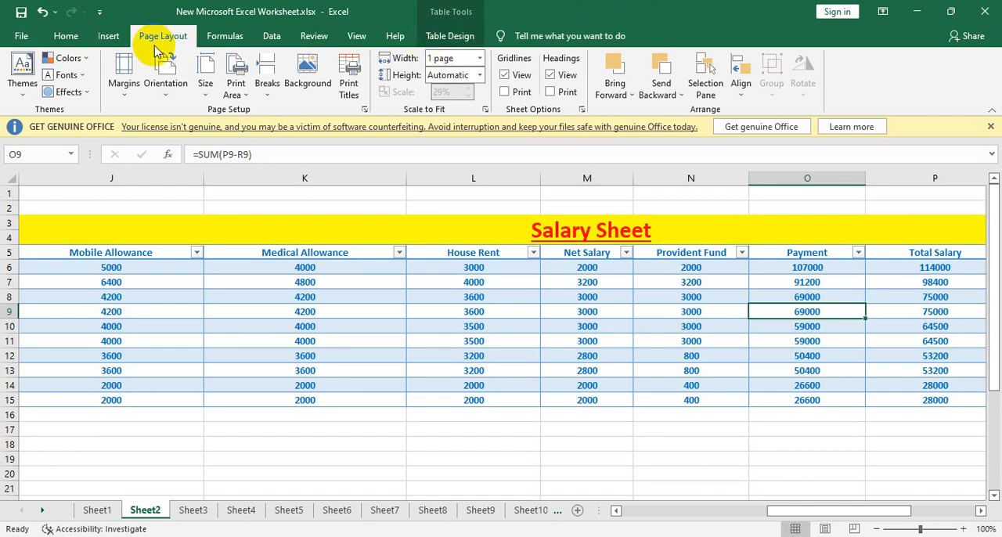
click(479, 58)
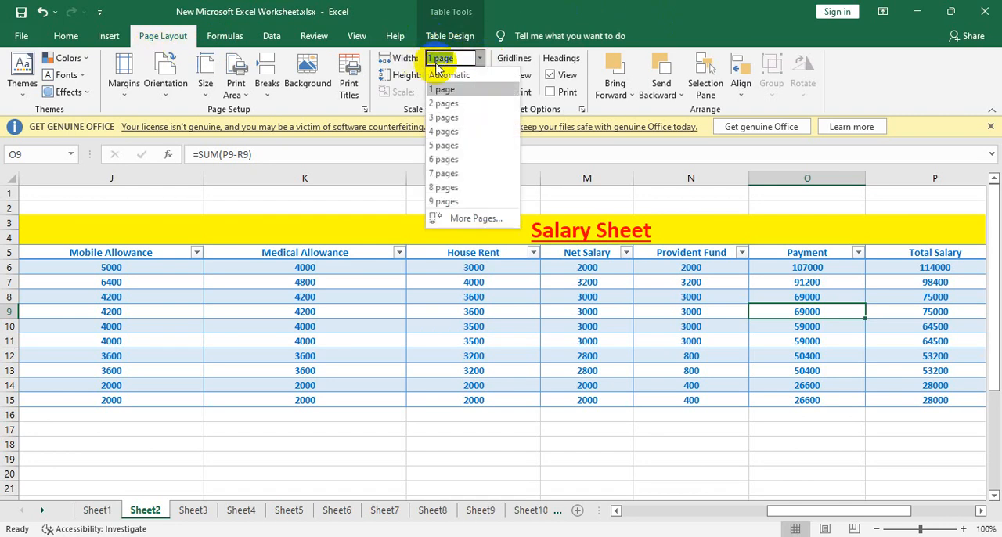
click(724, 328)
- Try the Fit All Rows on One Page scaling in the print settings and switch back to Fit All Columns on One Page
click(18, 36)
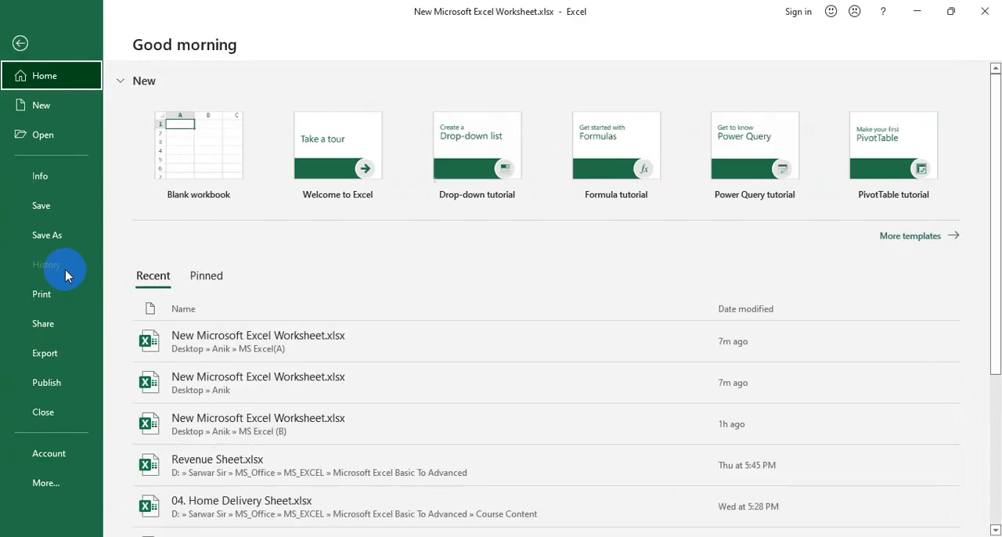
click(48, 290)
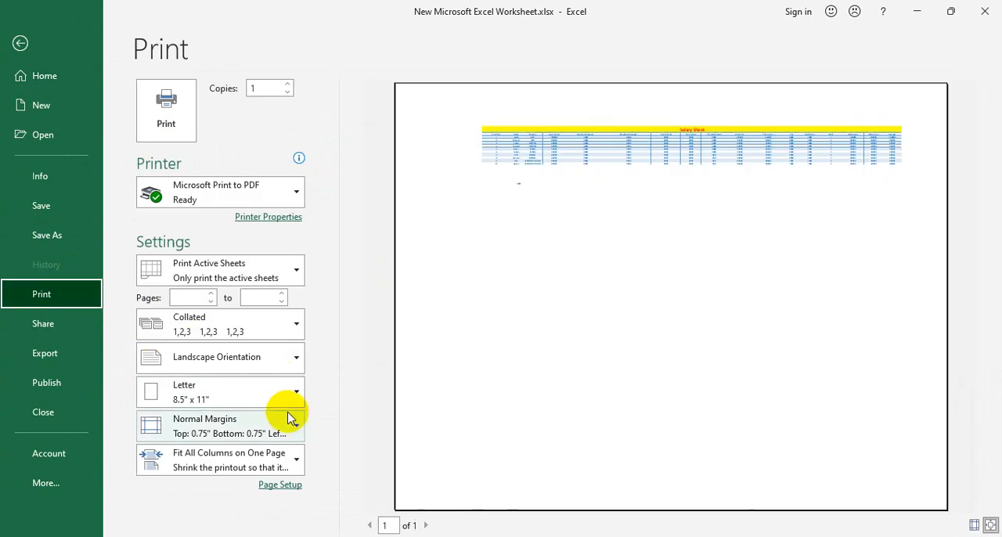
click(288, 463)
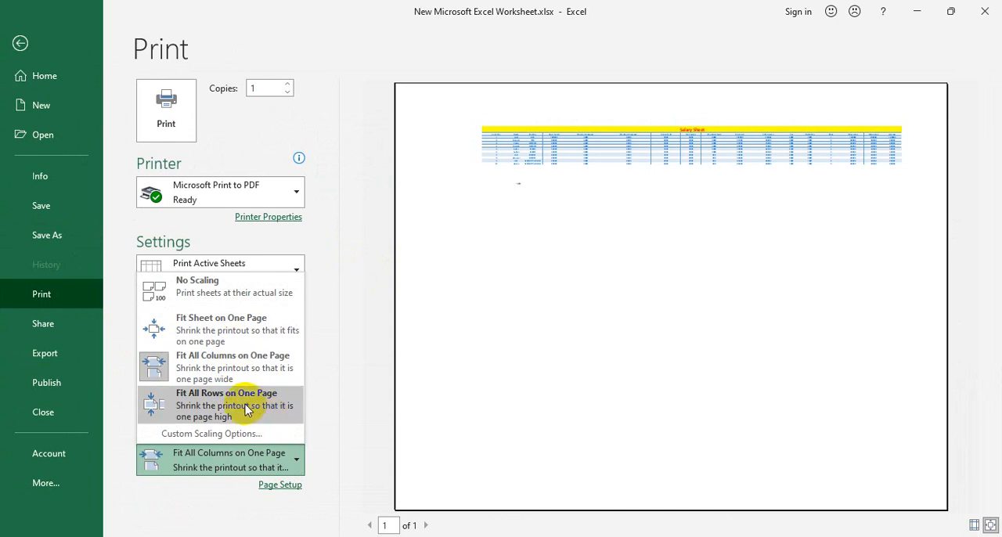
click(234, 403)
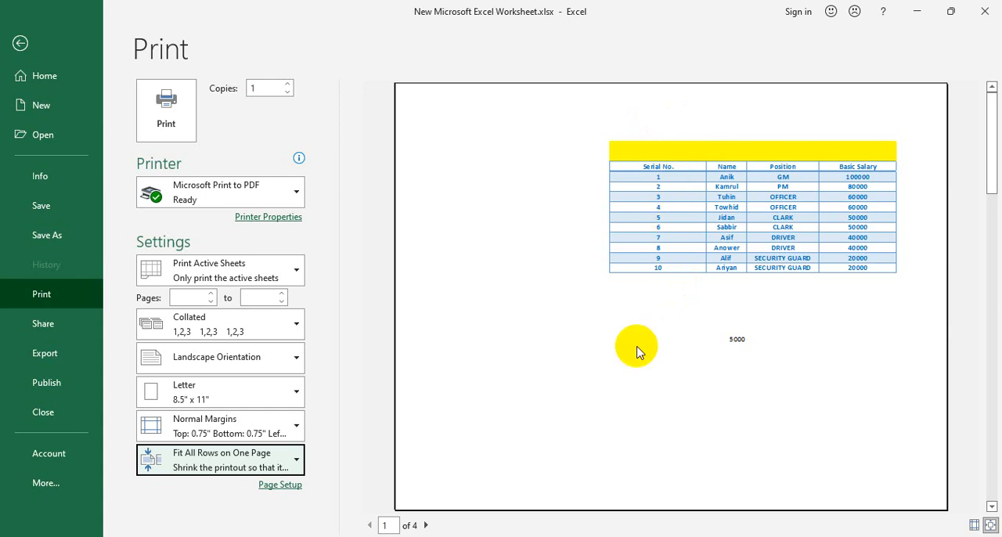
click(218, 460)
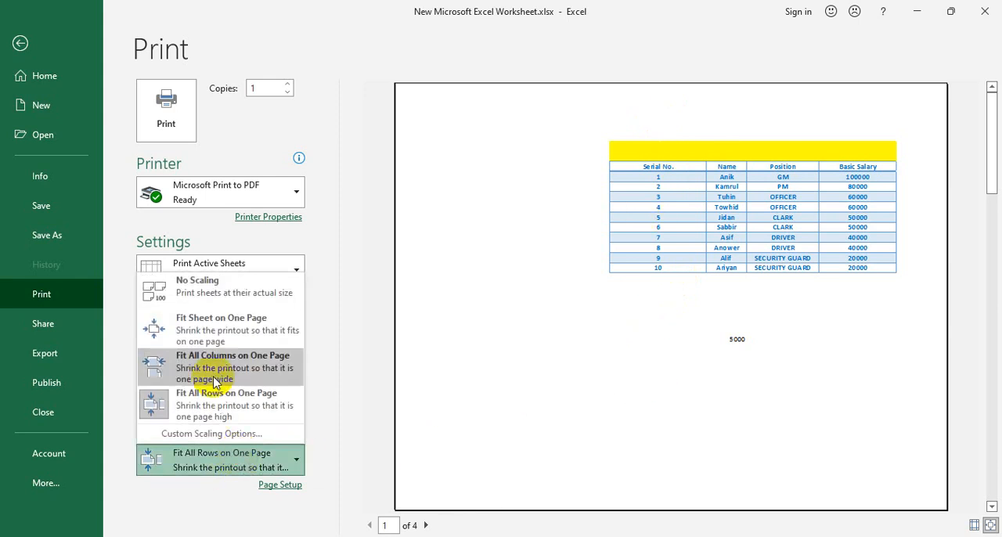
click(213, 381)
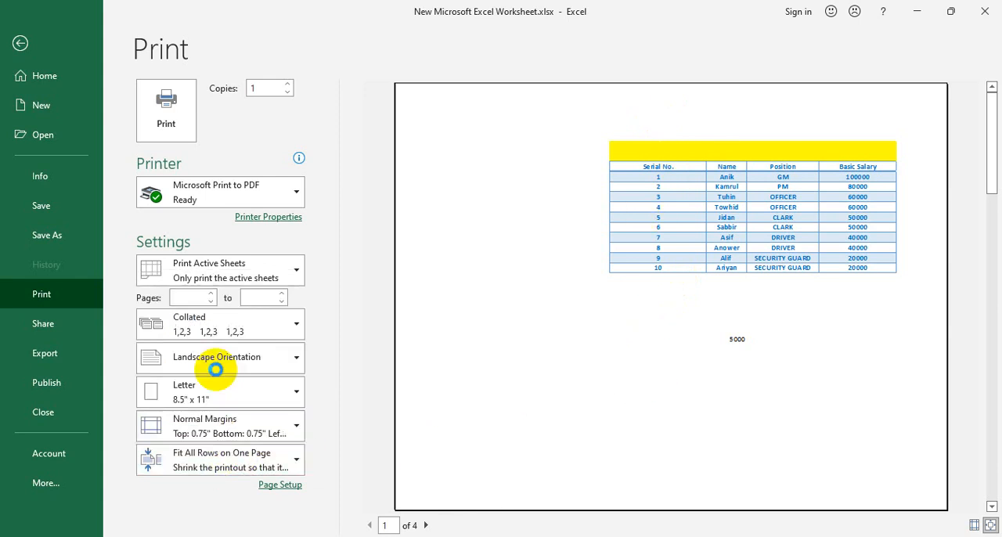
- Set the print scaling to Fit Sheet on One Page and return to the worksheet
click(274, 468)
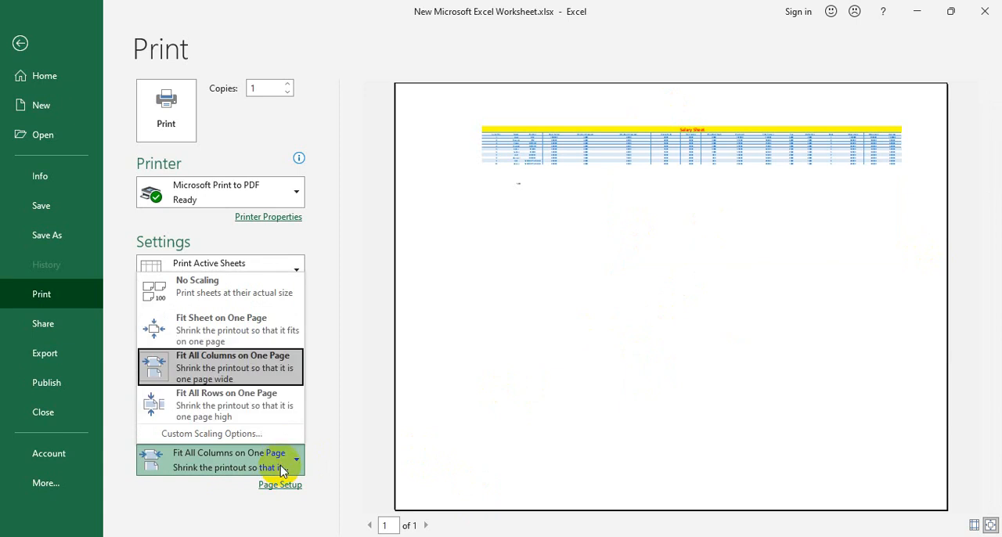
click(259, 337)
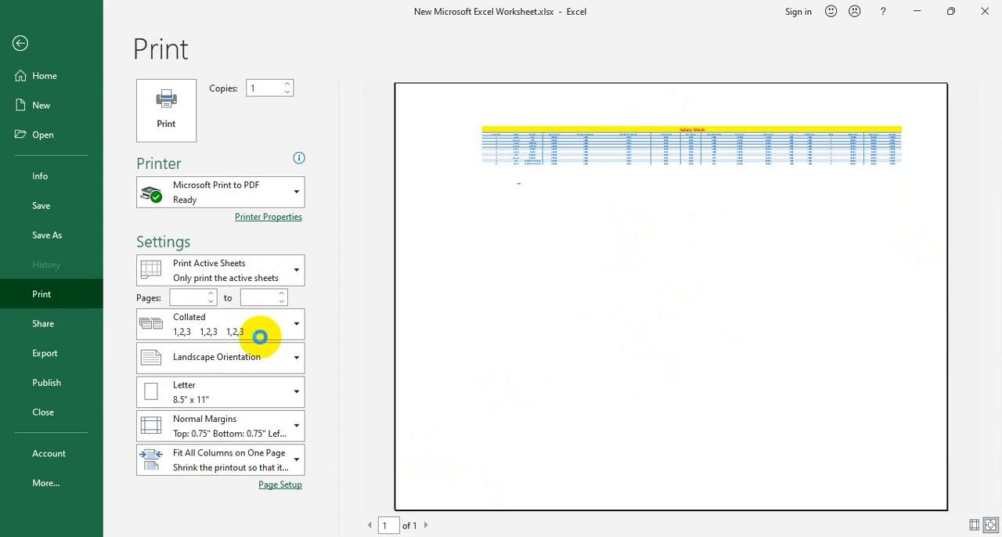
click(20, 43)
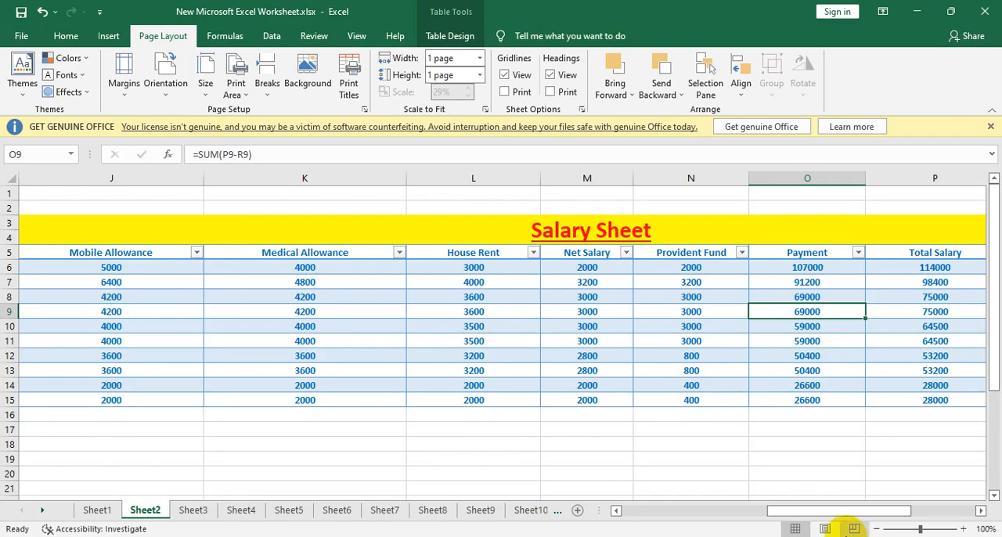